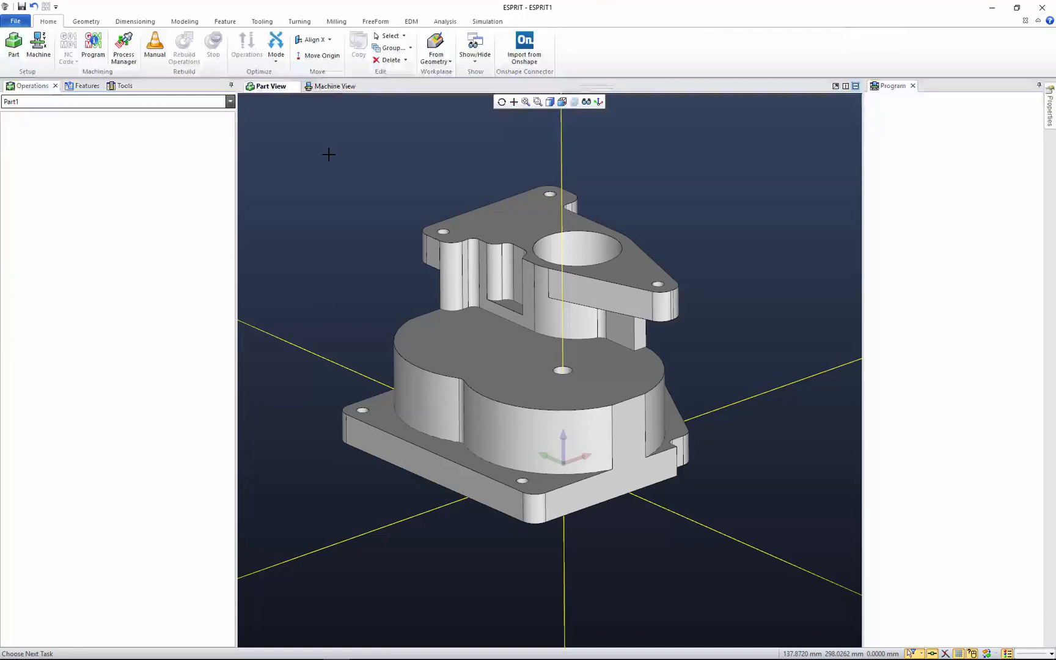
Open the machine setup and start adding a workpiece to the 5-Axis Vise - 75mm to 165mm fixture
{"action": "left_click", "coordinate": [38, 43]}
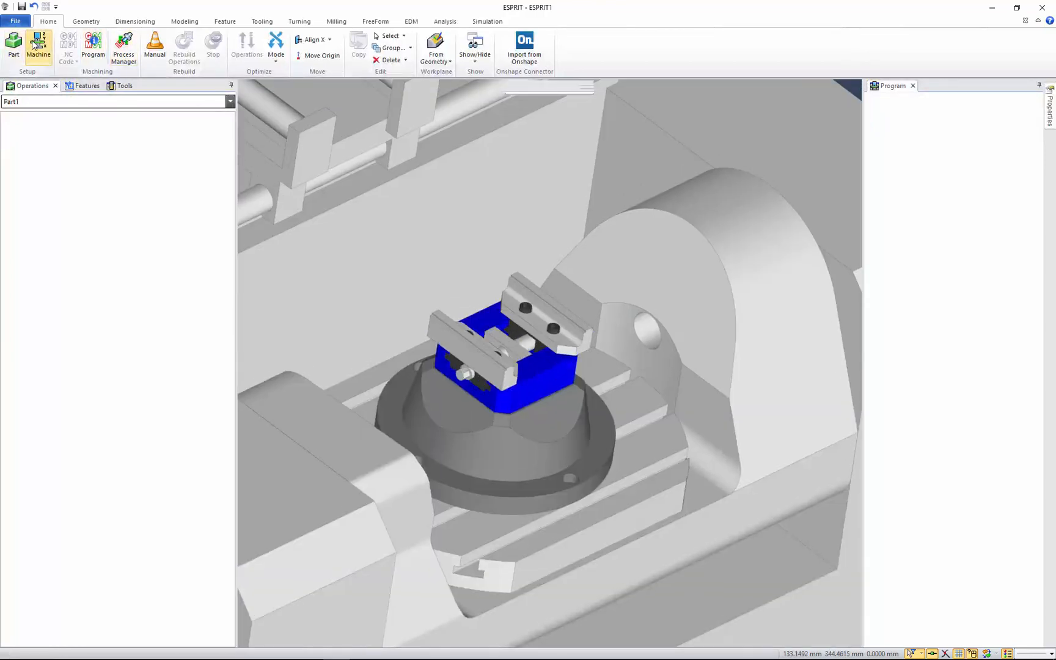
{"action": "scroll", "coordinate": [454, 335], "scroll_direction": "down", "scroll_amount": 6}
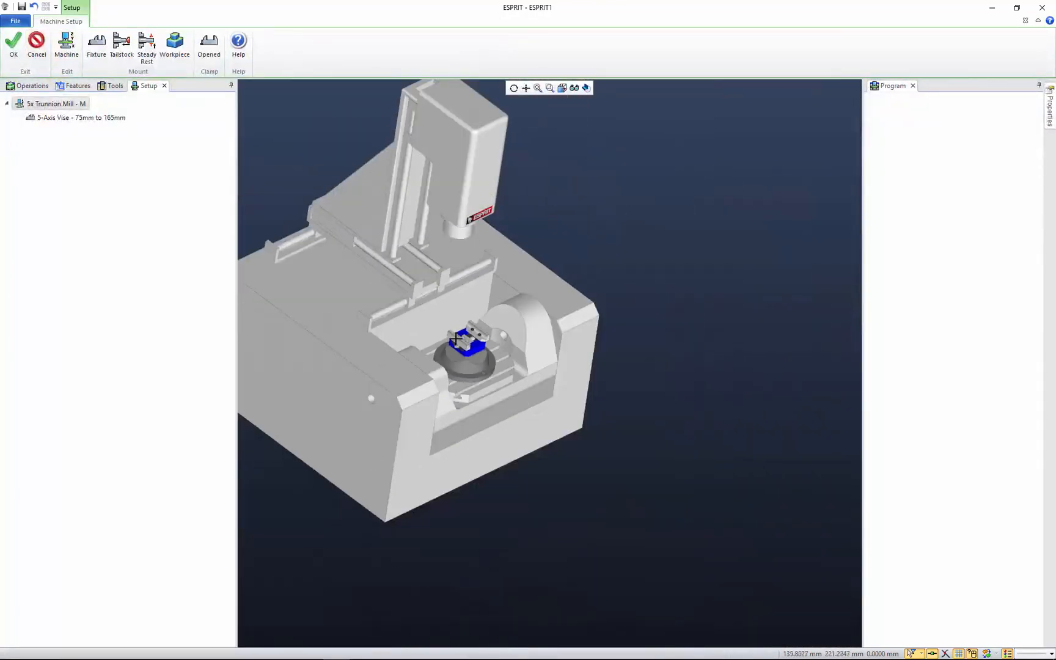
{"action": "middle_click_drag", "start_coordinate": [411, 314], "coordinate": [528, 369]}
{"action": "scroll", "coordinate": [584, 396], "scroll_direction": "up", "scroll_amount": 10}
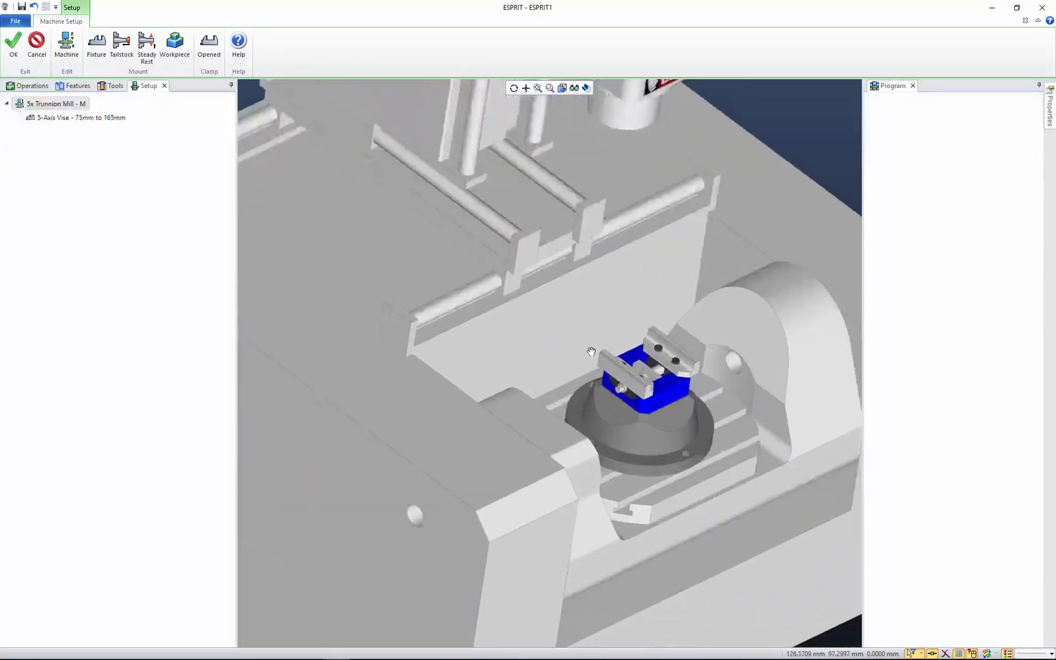
{"action": "scroll", "coordinate": [556, 327], "scroll_direction": "down", "scroll_amount": 1}
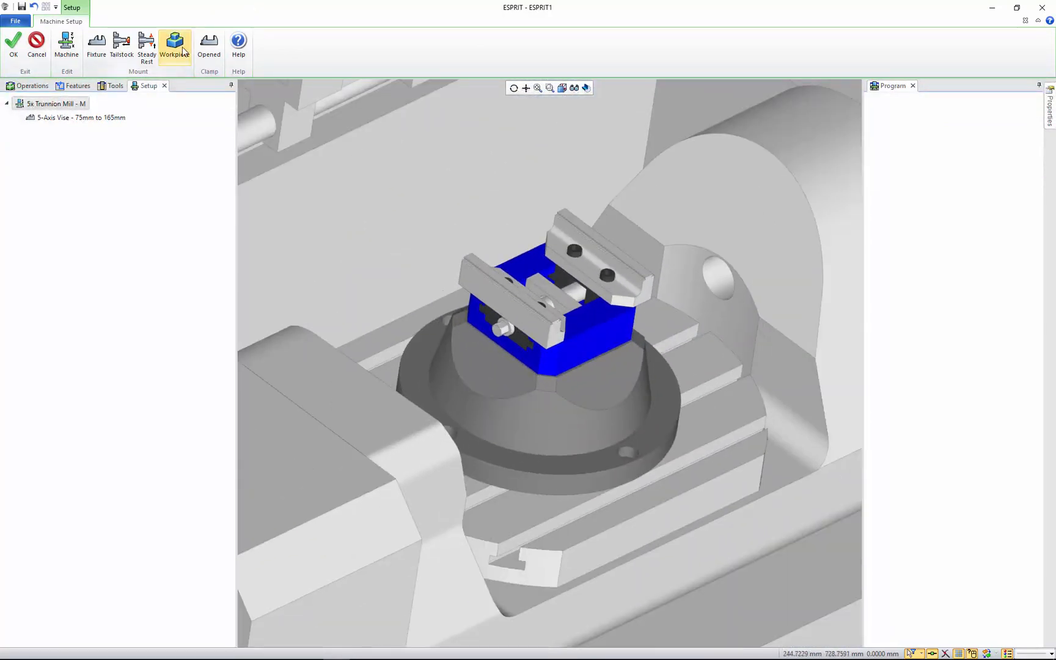
{"action": "left_click", "coordinate": [78, 119]}
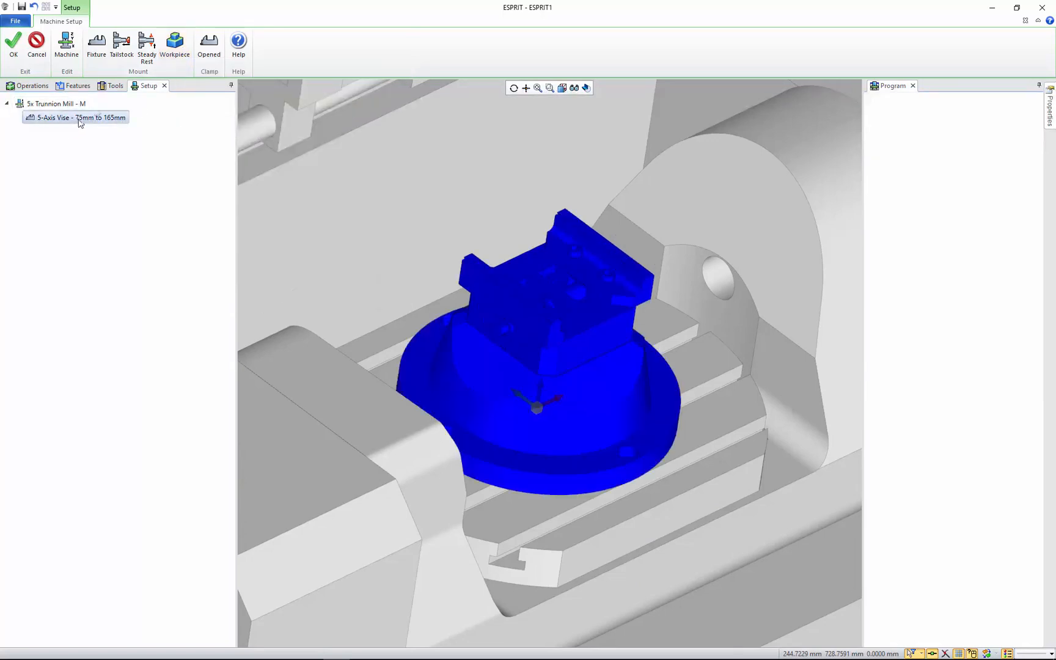
{"action": "left_click", "coordinate": [173, 52]}
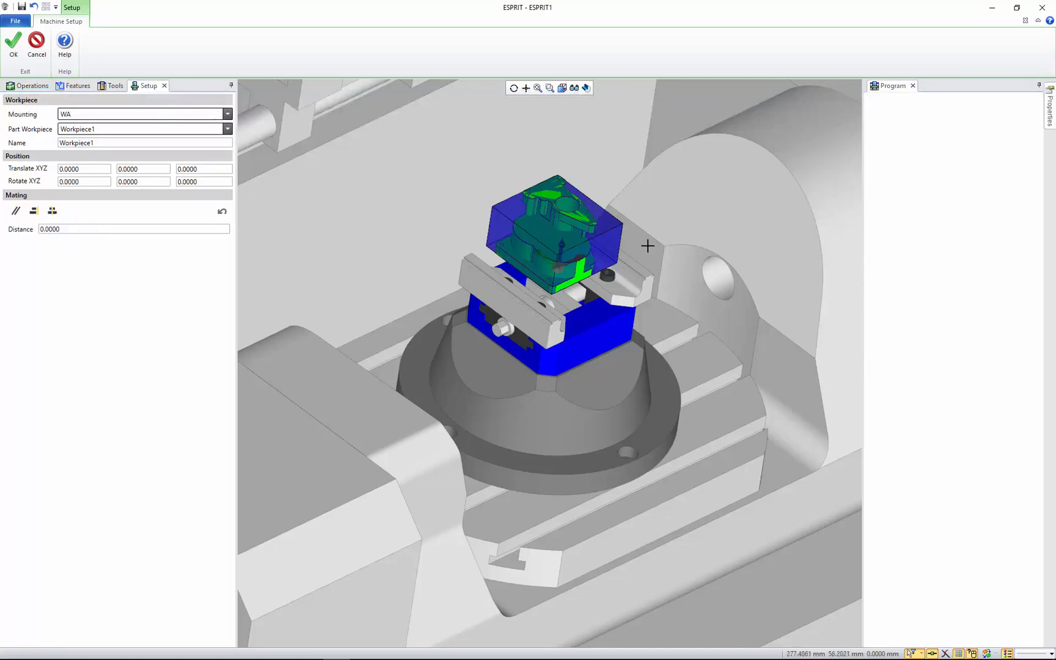
Inspect the workpiece above the vise from the front and accept its mounting with the default position
{"action": "middle_click_drag", "start_coordinate": [574, 370], "coordinate": [563, 357]}
{"action": "scroll", "coordinate": [566, 358], "scroll_direction": "up", "scroll_amount": 3}
{"action": "middle_click_drag", "start_coordinate": [554, 261], "coordinate": [479, 320], "text": "ctrl"}
{"action": "left_click", "coordinate": [562, 87]}
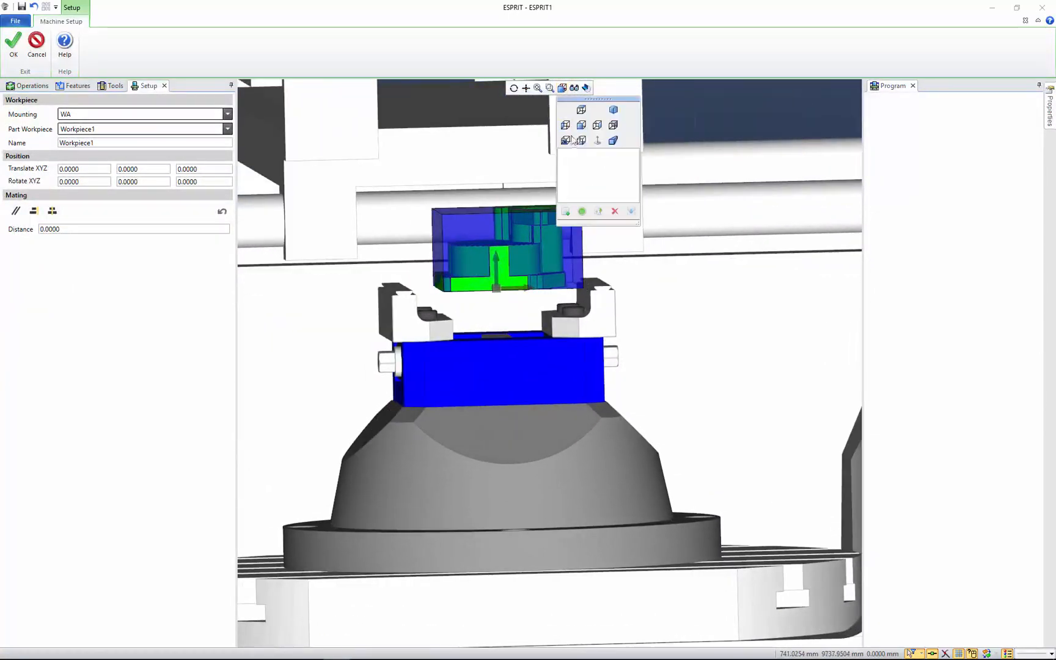
{"action": "left_click", "coordinate": [580, 125]}
{"action": "scroll", "coordinate": [552, 437], "scroll_direction": "up", "scroll_amount": 6}
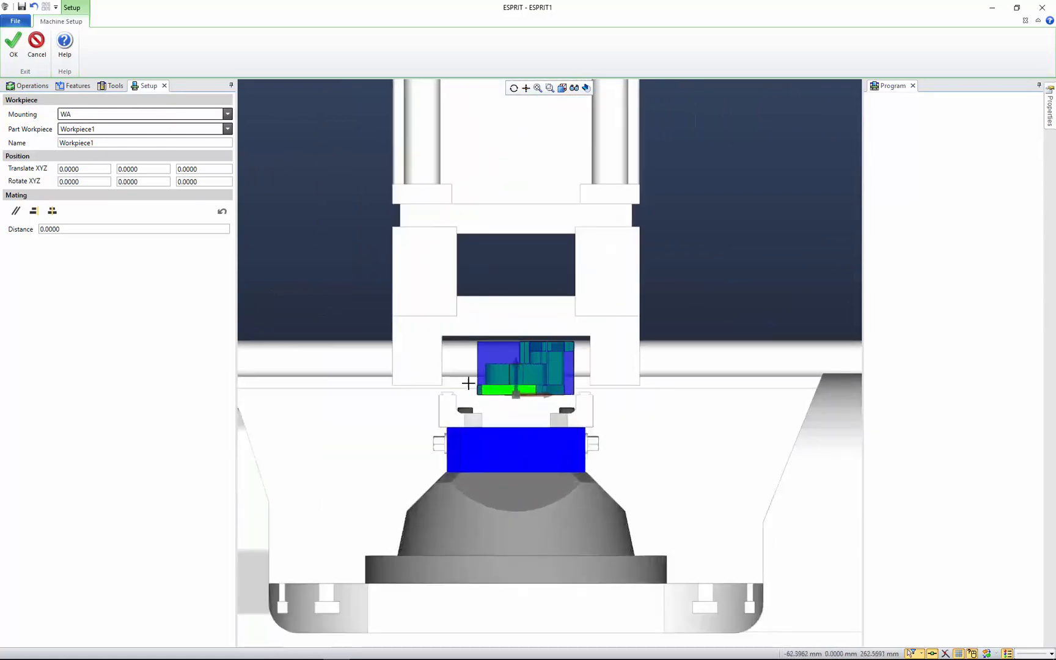
{"action": "scroll", "coordinate": [468, 383], "scroll_direction": "up", "scroll_amount": 5}
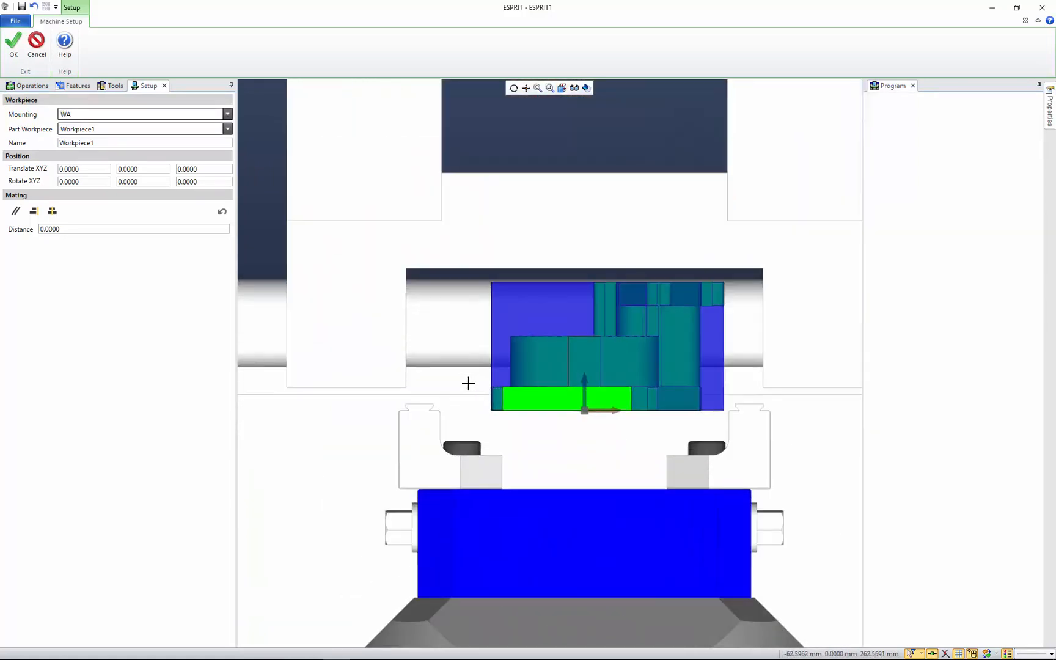
{"action": "left_click", "coordinate": [20, 44]}
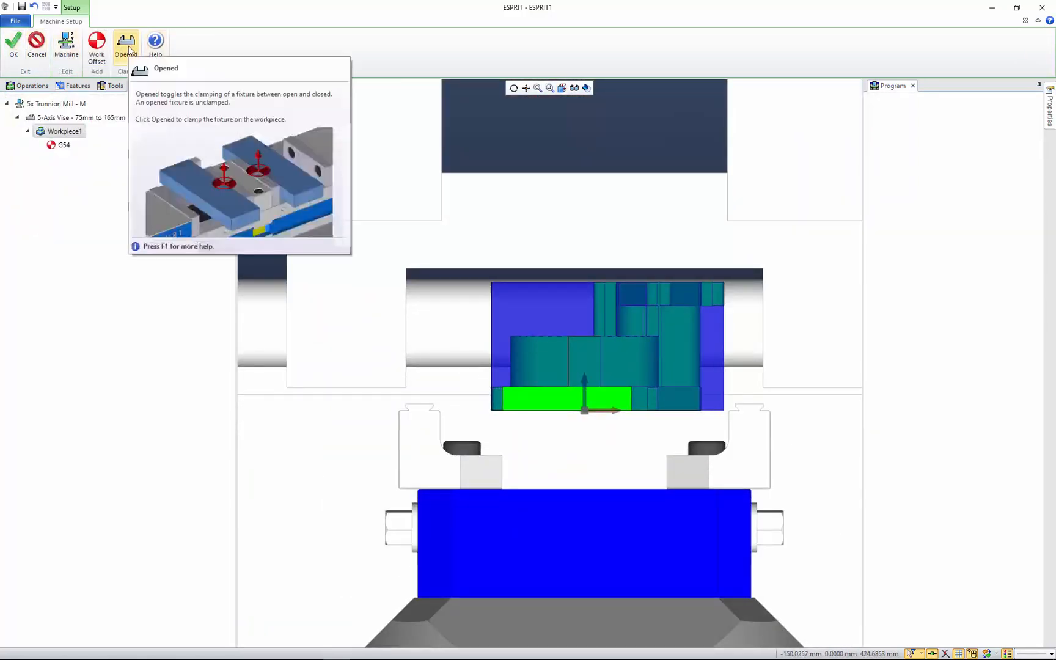
Toggle the vise clamping between closed and opened several times, leaving the jaws opened
{"action": "left_click", "coordinate": [129, 51]}
{"action": "left_click", "coordinate": [130, 50]}
{"action": "left_click", "coordinate": [130, 50]}
{"action": "left_click", "coordinate": [129, 51]}
{"action": "left_click", "coordinate": [129, 50]}
{"action": "left_click", "coordinate": [130, 50]}
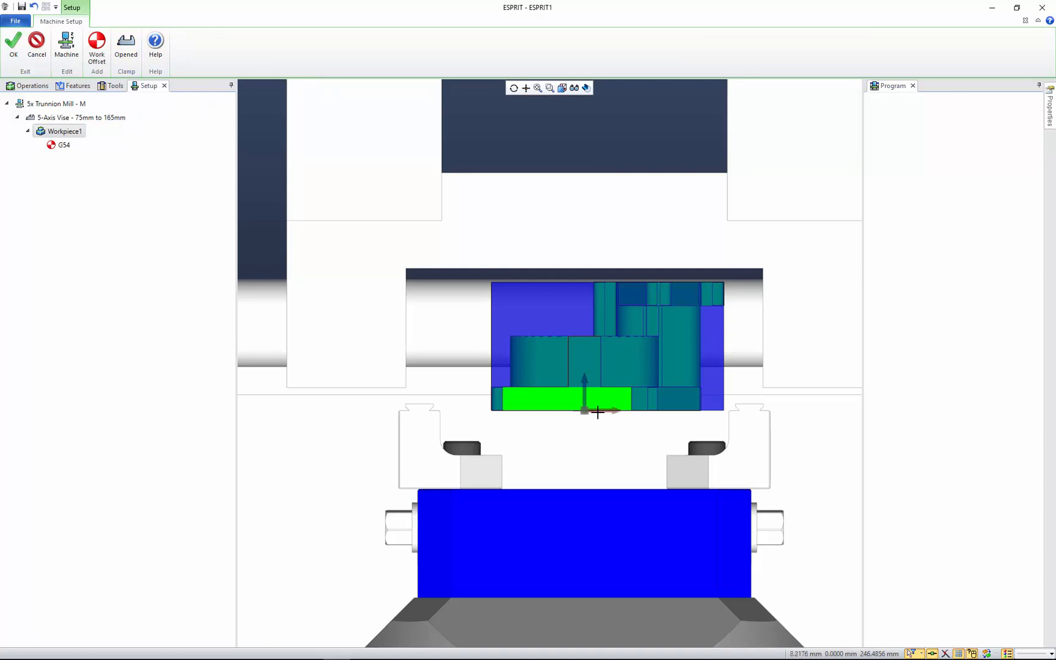
Edit the mounted workpiece and apply an alignment mating between its side face and the outer face of the adjacent vise jaw
{"action": "double_click", "coordinate": [62, 136]}
{"action": "middle_click_drag", "start_coordinate": [569, 358], "coordinate": [577, 347]}
{"action": "middle_click_drag", "start_coordinate": [577, 346], "coordinate": [592, 369], "text": "ctrl"}
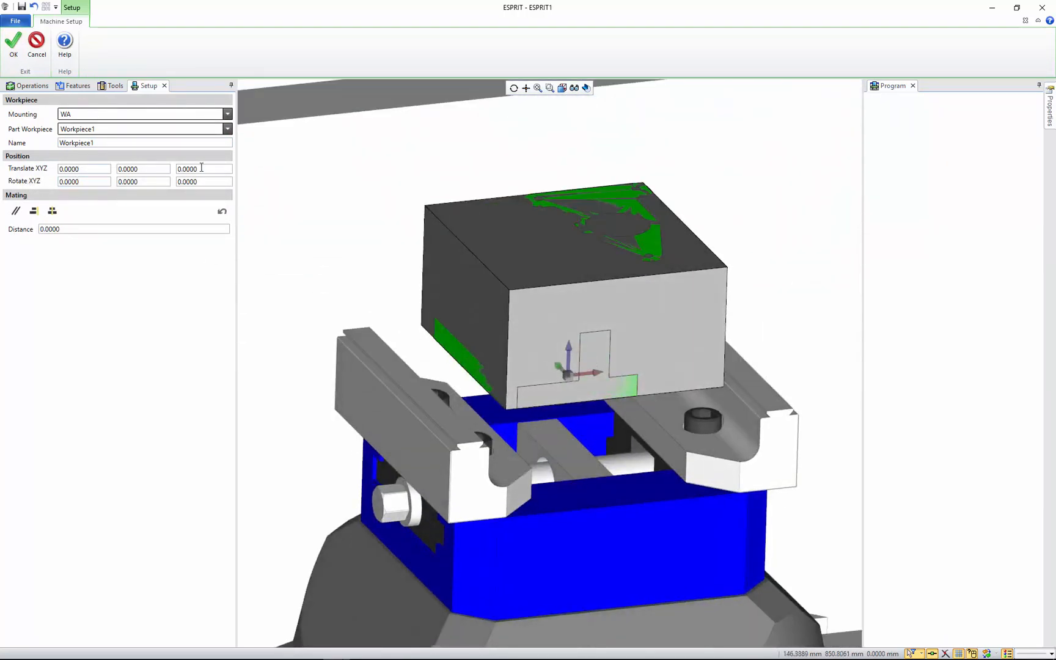
{"action": "middle_click_drag", "start_coordinate": [569, 360], "coordinate": [525, 330]}
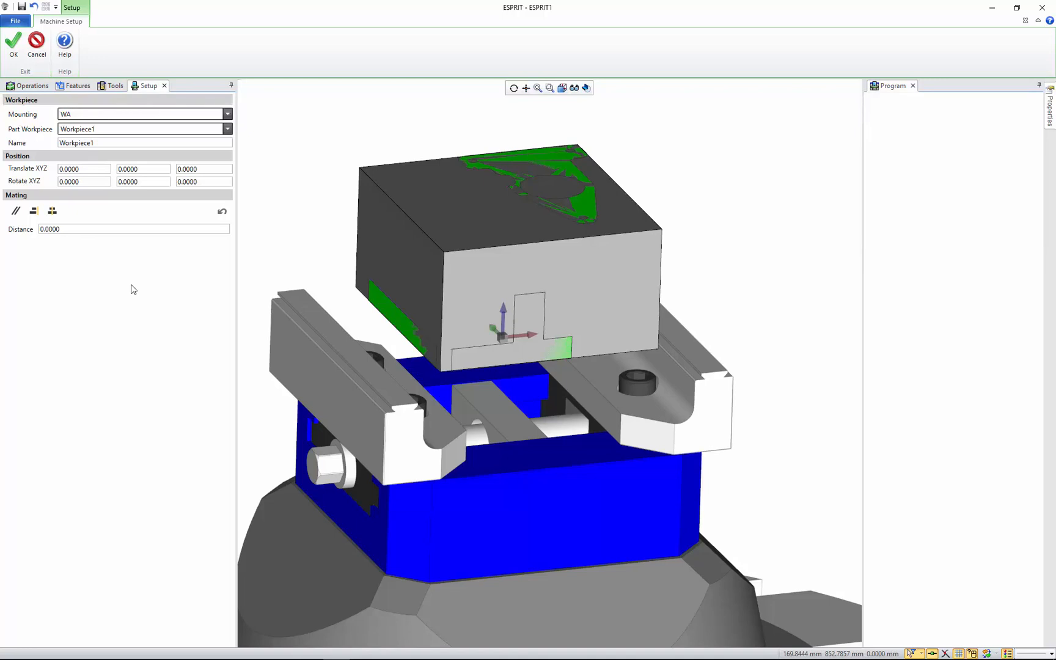
{"action": "left_click", "coordinate": [396, 235]}
{"action": "left_click", "coordinate": [397, 235]}
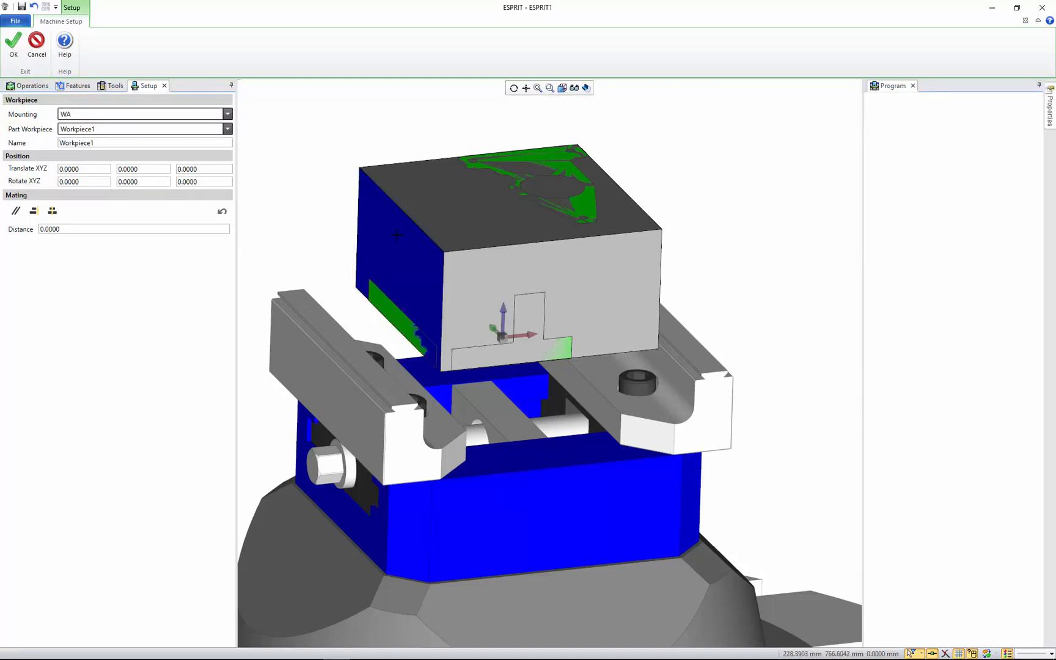
{"action": "left_click", "coordinate": [341, 403]}
{"action": "left_click", "coordinate": [341, 403]}
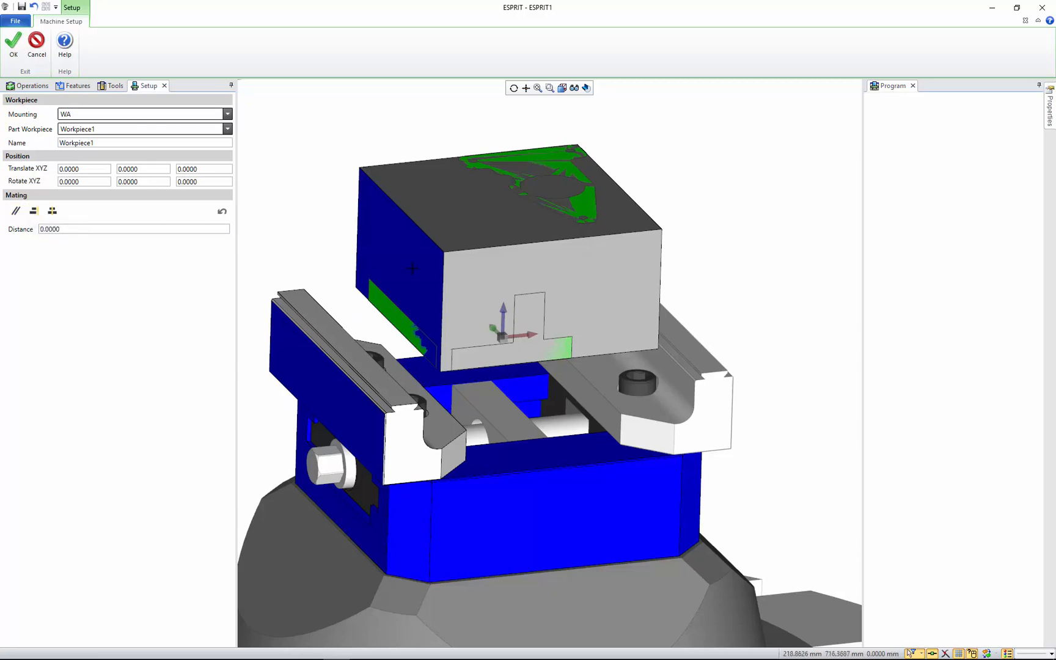
{"action": "left_click", "coordinate": [34, 212]}
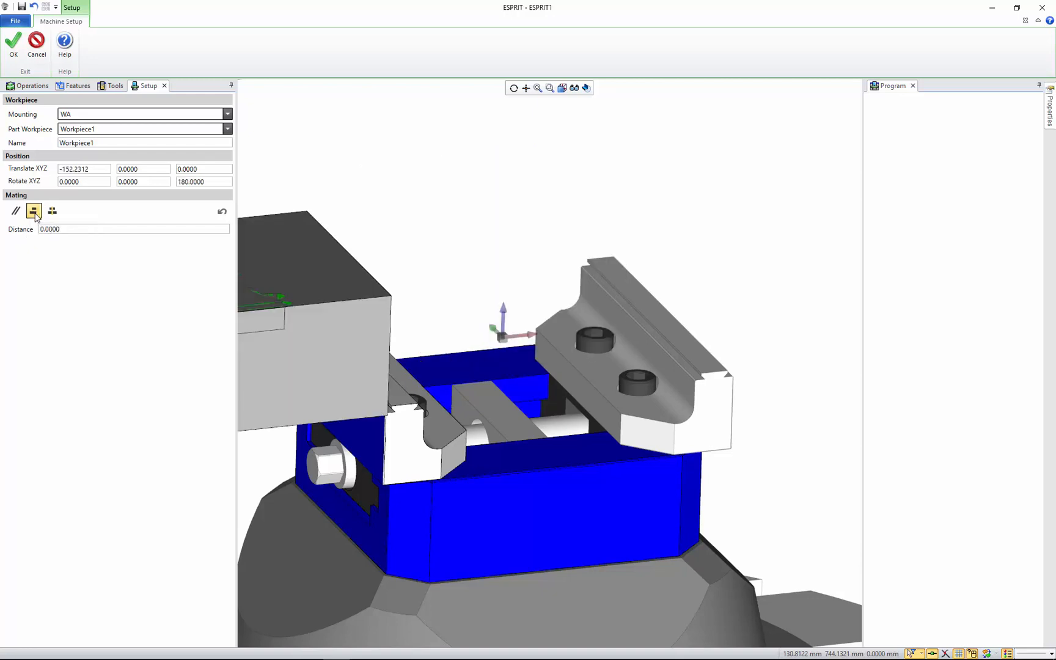
Reapply the alignment mating to flip the workpiece onto the other side of the jaw face, and inspect the aligned faces
{"action": "mouse_move", "coordinate": [483, 451]}
{"action": "middle_mouse_down"}
{"action": "mouse_move", "coordinate": [450, 453]}
{"action": "mouse_move", "coordinate": [459, 438]}
{"action": "mouse_move", "coordinate": [485, 435]}
{"action": "middle_mouse_up"}
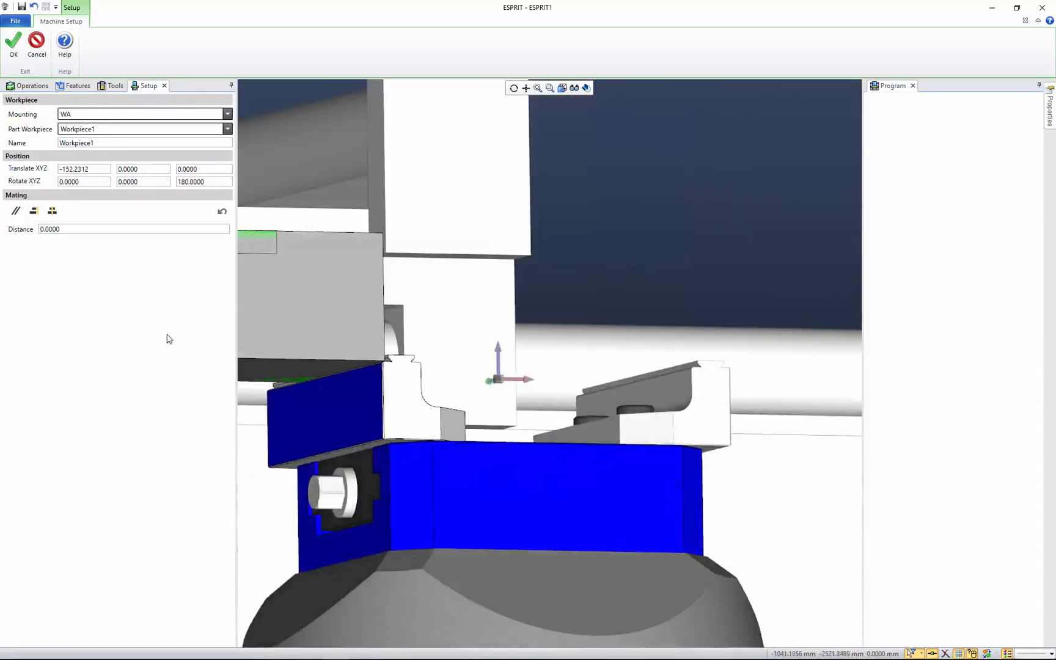
{"action": "middle_click_drag", "start_coordinate": [357, 368], "coordinate": [489, 354]}
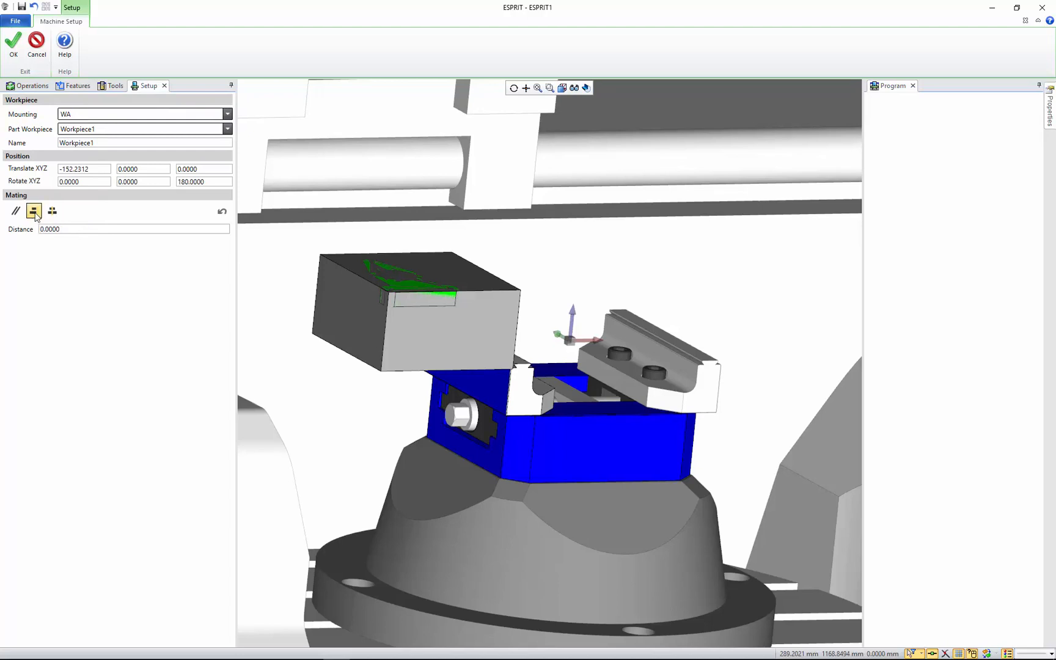
{"action": "left_click", "coordinate": [34, 212]}
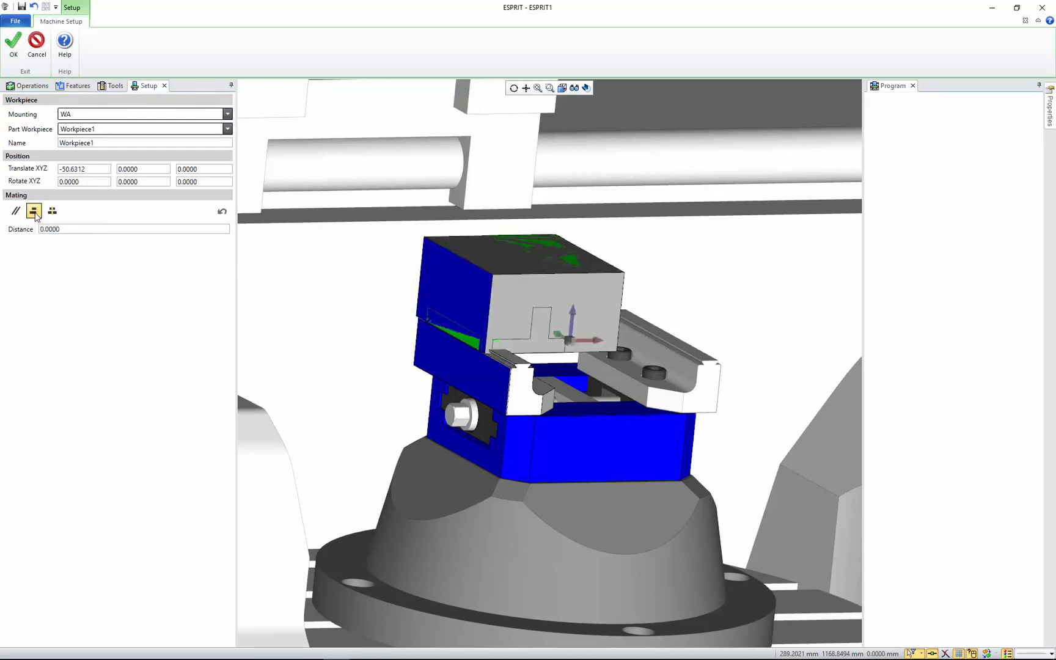
{"action": "middle_click_drag", "start_coordinate": [733, 398], "coordinate": [503, 409]}
{"action": "scroll", "coordinate": [396, 351], "scroll_direction": "up", "scroll_amount": 5}
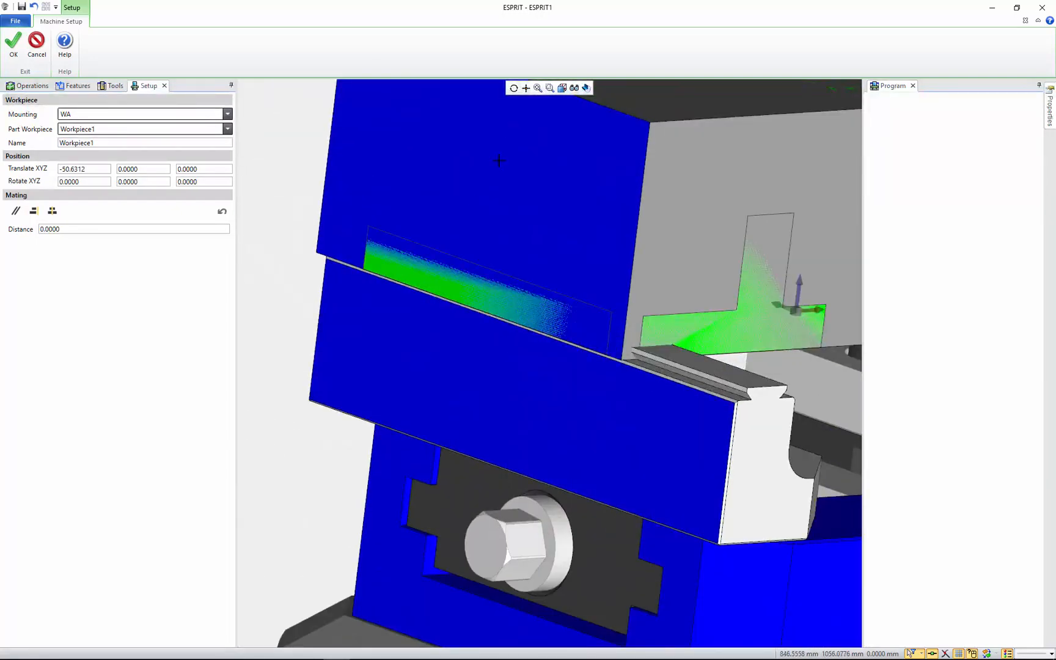
{"action": "scroll", "coordinate": [567, 365], "scroll_direction": "down", "scroll_amount": 5}
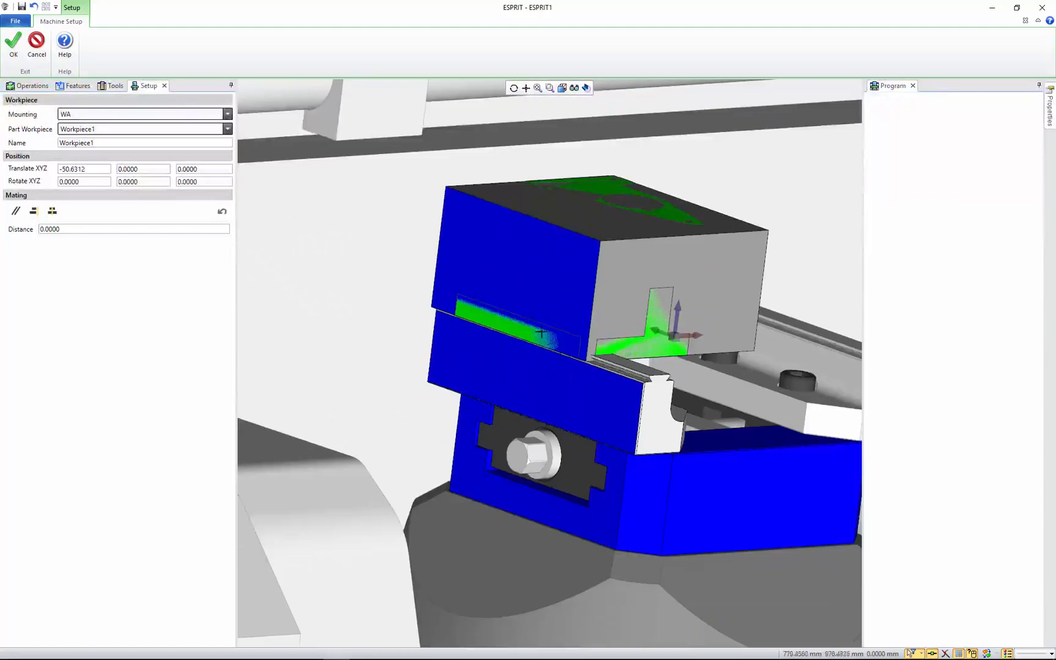
Apply a center mating between the bottom face of the workpiece and the top face of the vise's middle block
{"action": "middle_click_drag", "start_coordinate": [567, 365], "coordinate": [645, 331]}
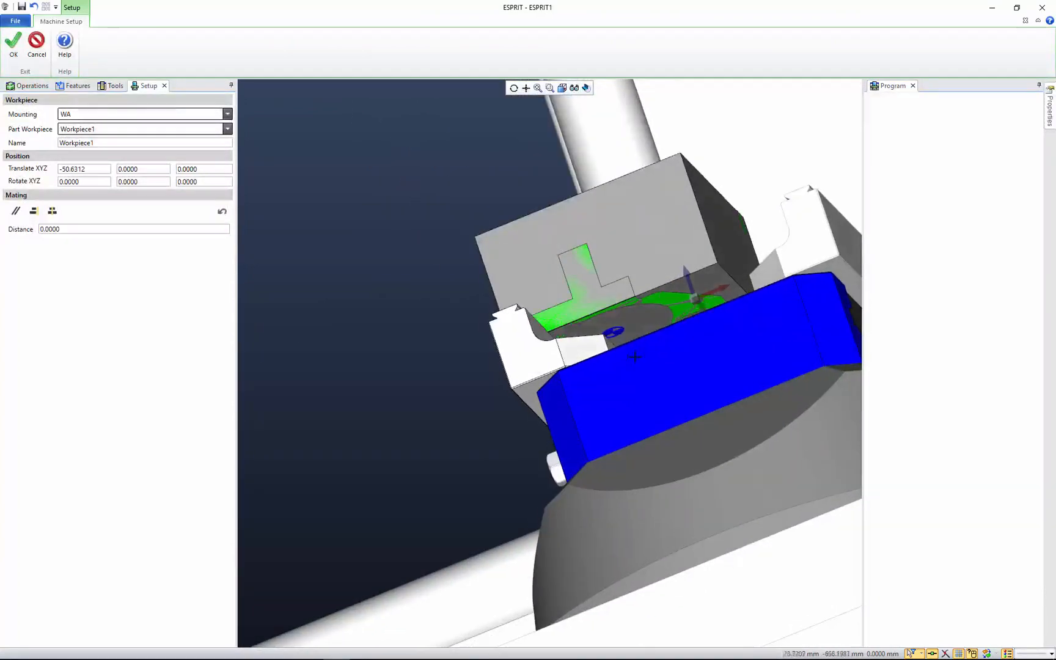
{"action": "left_click", "coordinate": [643, 320]}
{"action": "middle_click_drag", "start_coordinate": [406, 293], "coordinate": [427, 299]}
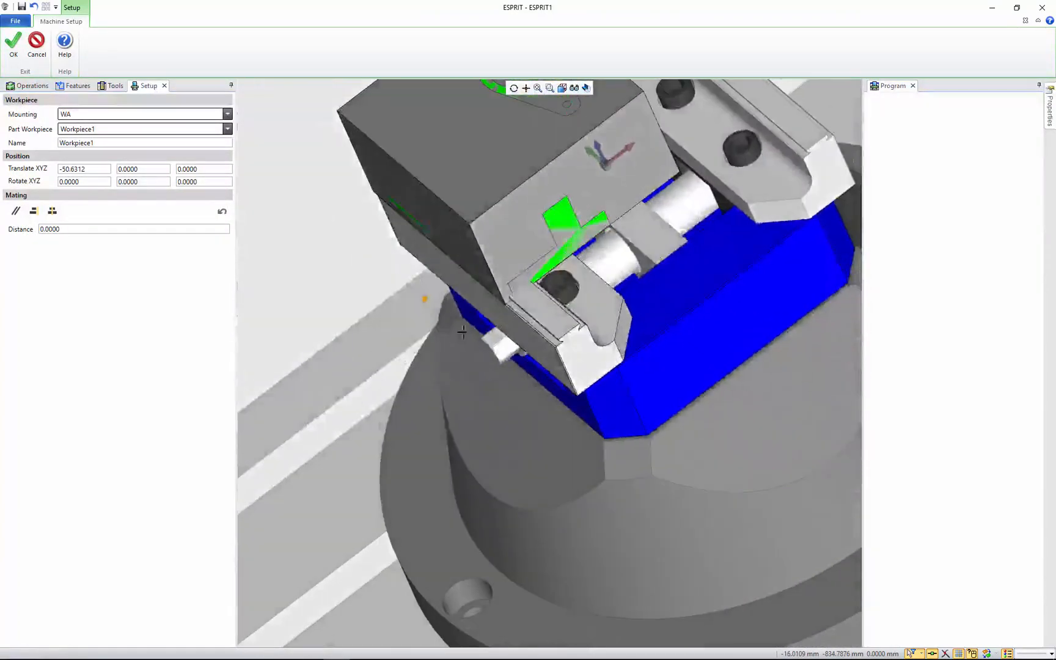
{"action": "left_click", "coordinate": [646, 230]}
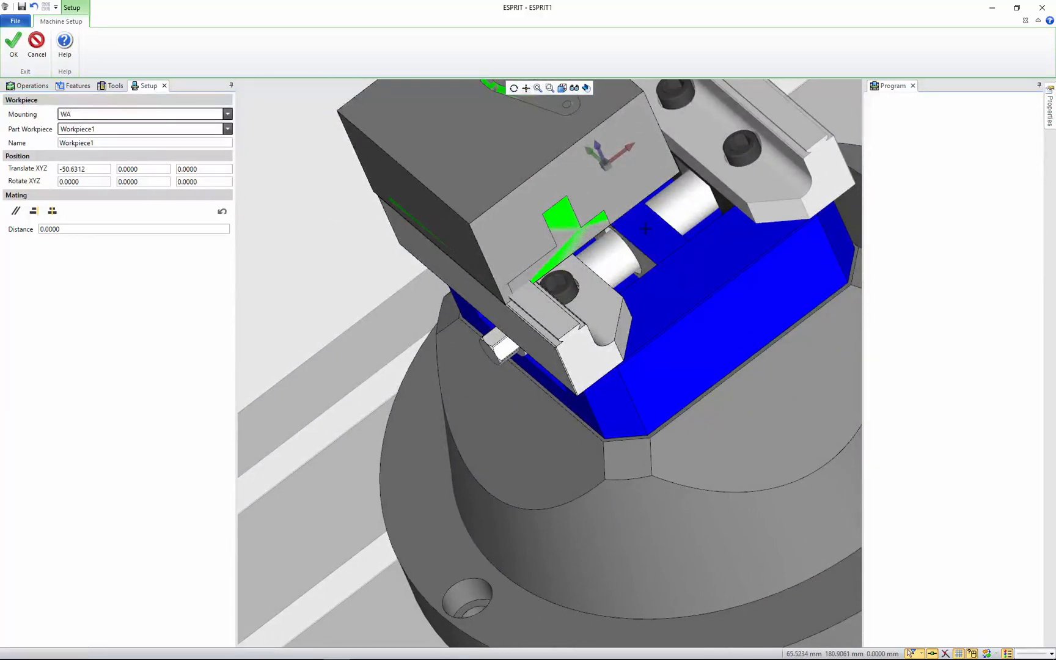
{"action": "scroll", "coordinate": [642, 284], "scroll_direction": "down", "scroll_amount": 4}
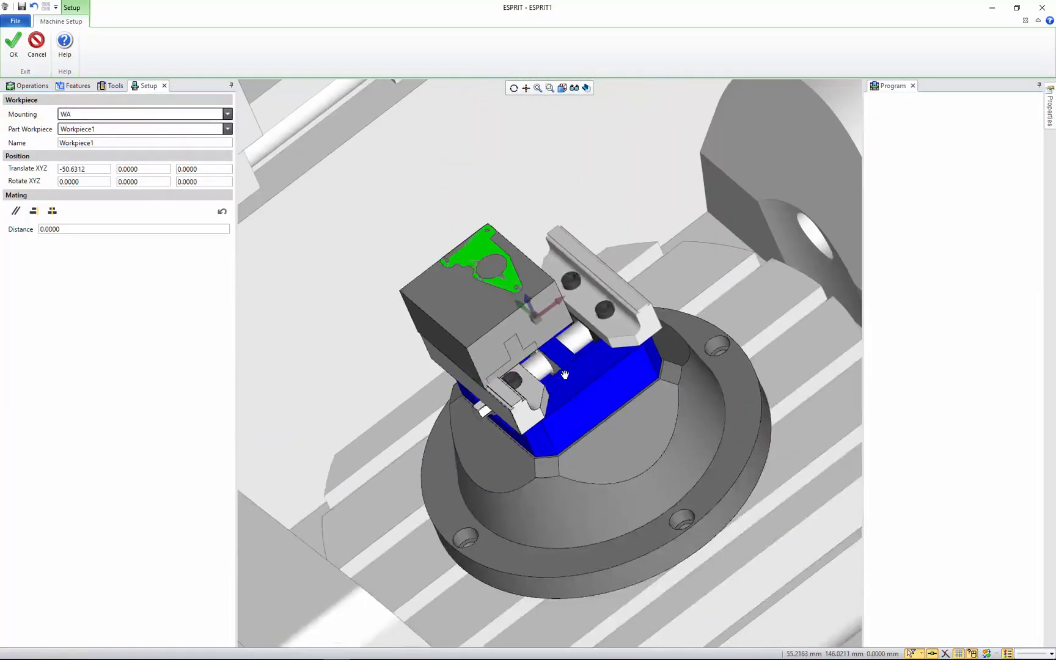
{"action": "left_click", "coordinate": [52, 212]}
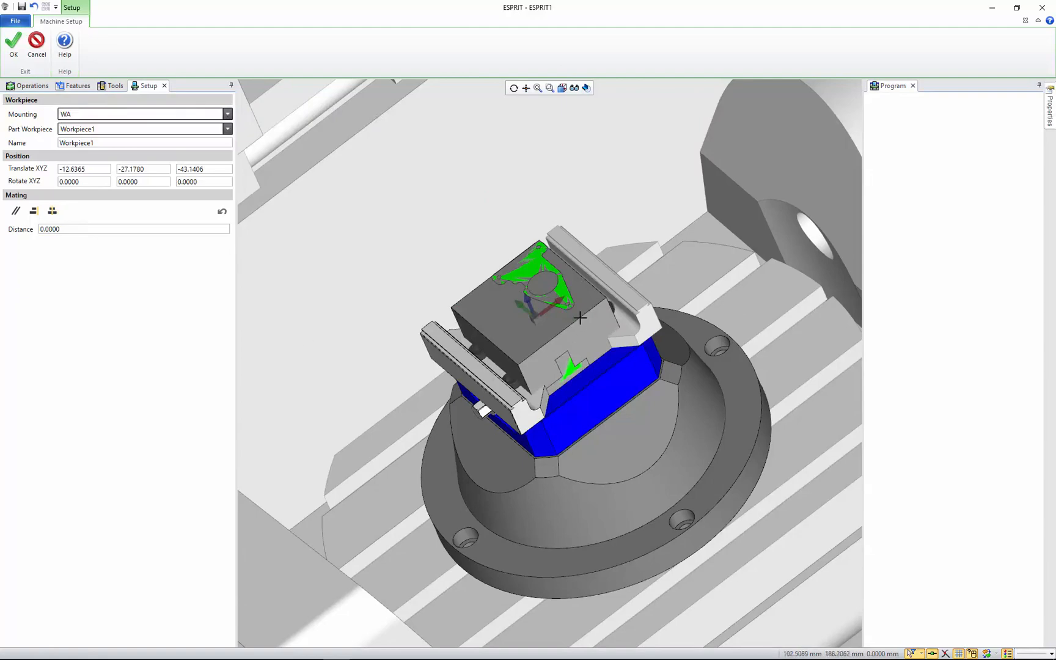
Check the workpiece's centering from above, set its Z translation to 0, and accept the workpiece position
{"action": "left_click", "coordinate": [562, 88]}
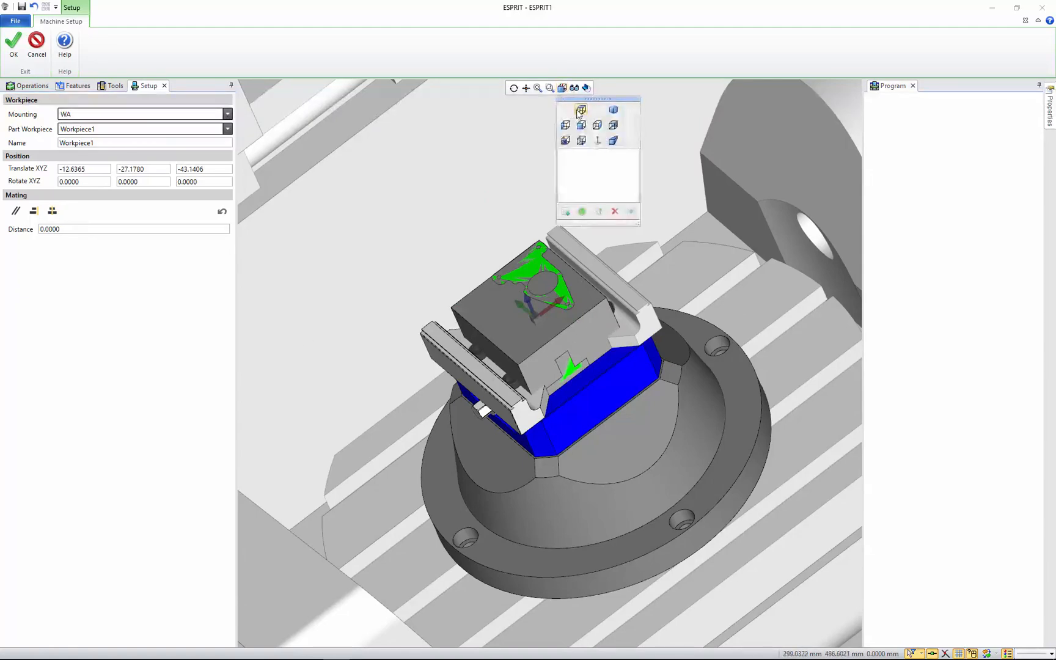
{"action": "left_click", "coordinate": [581, 109]}
{"action": "scroll", "coordinate": [554, 510], "scroll_direction": "up", "scroll_amount": 5}
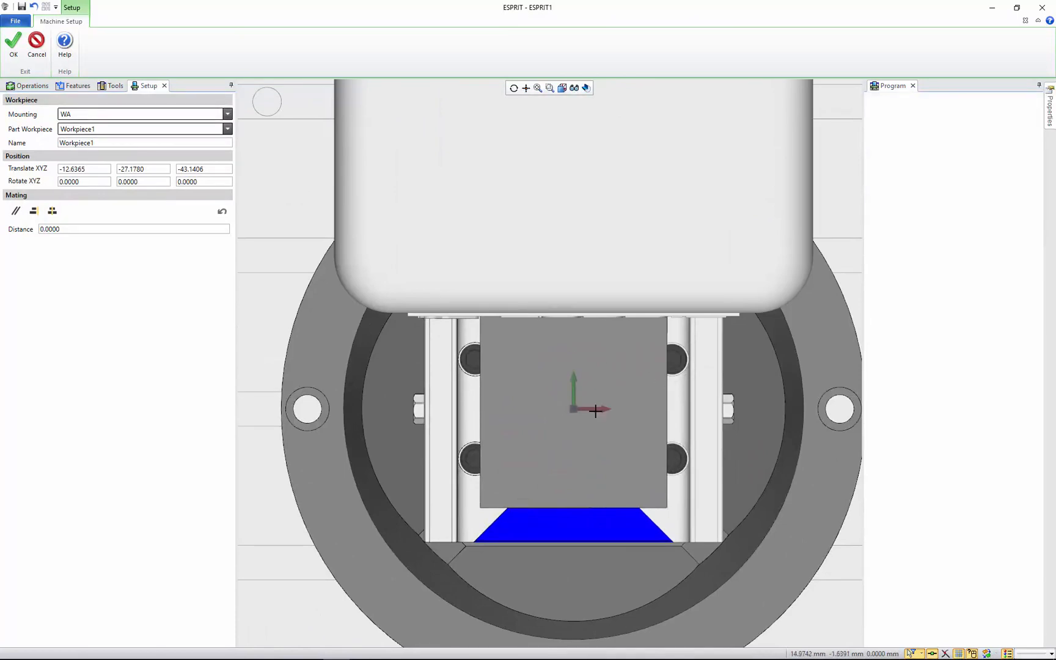
{"action": "middle_click_drag", "start_coordinate": [622, 424], "coordinate": [559, 333]}
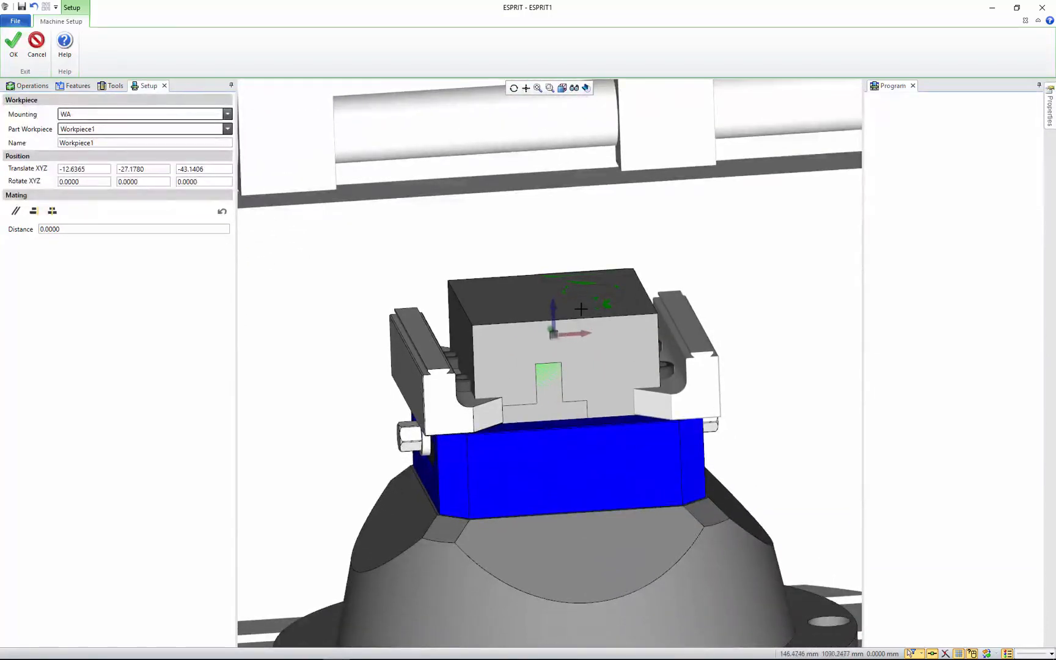
{"action": "left_click_drag", "start_coordinate": [211, 170], "coordinate": [147, 175]}
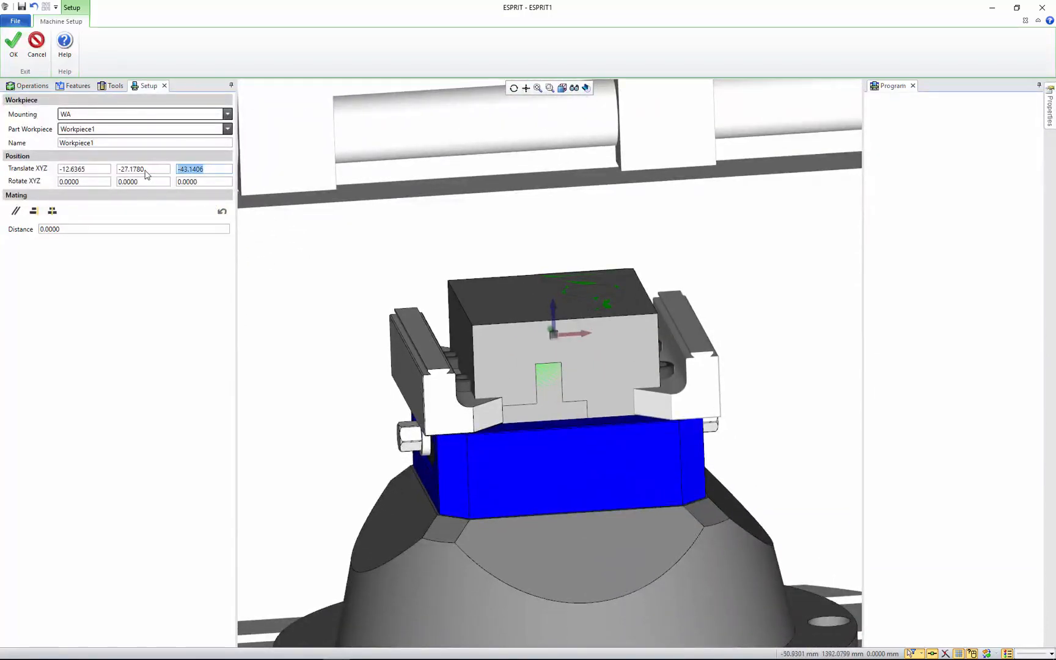
{"action": "left_click", "coordinate": [206, 169]}
{"action": "double_click", "coordinate": [211, 168]}
{"action": "type", "text": "0"}
{"action": "key", "text": "Tab"}
{"action": "middle_click_drag", "start_coordinate": [661, 346], "coordinate": [688, 372]}
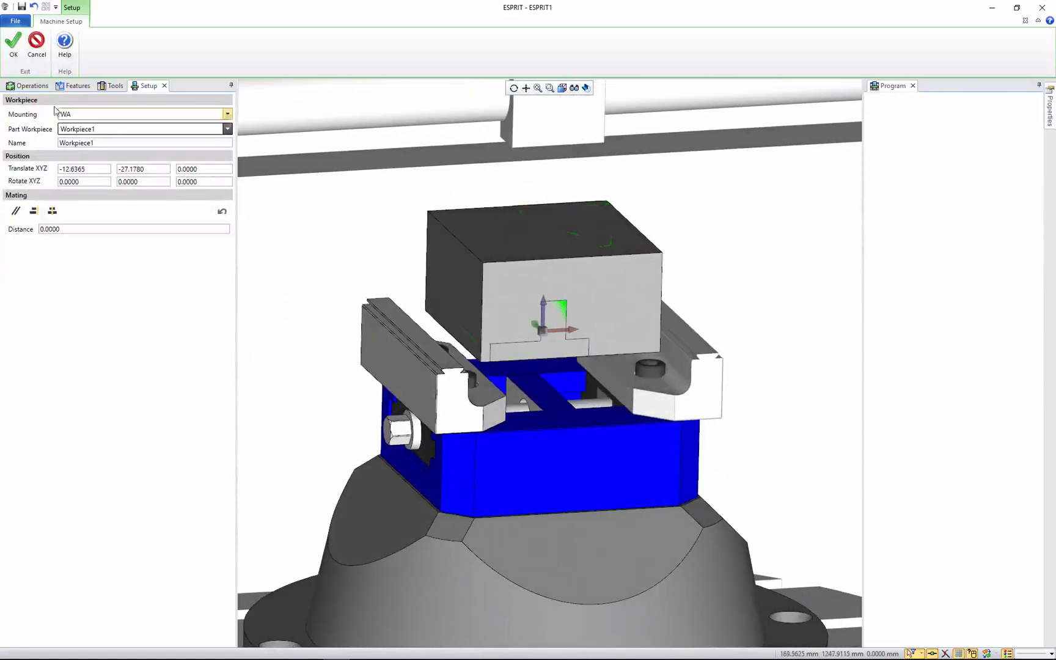
{"action": "left_click", "coordinate": [13, 43]}
Preview the vise closed and opened around the workpiece, and accept the machine setup
{"action": "left_click", "coordinate": [126, 45]}
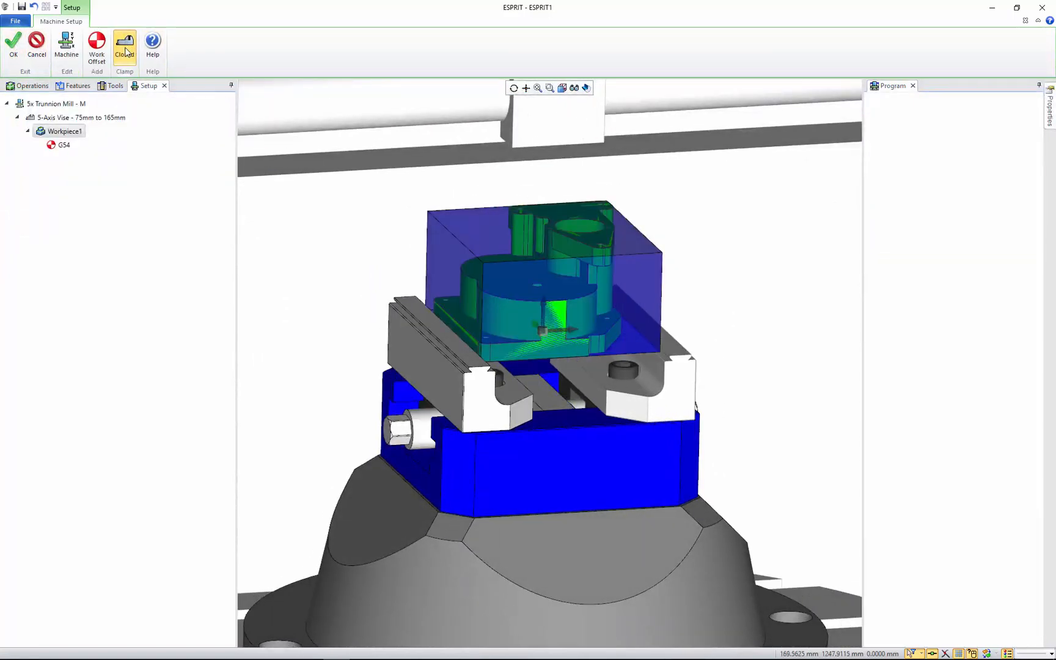
{"action": "left_click", "coordinate": [126, 49]}
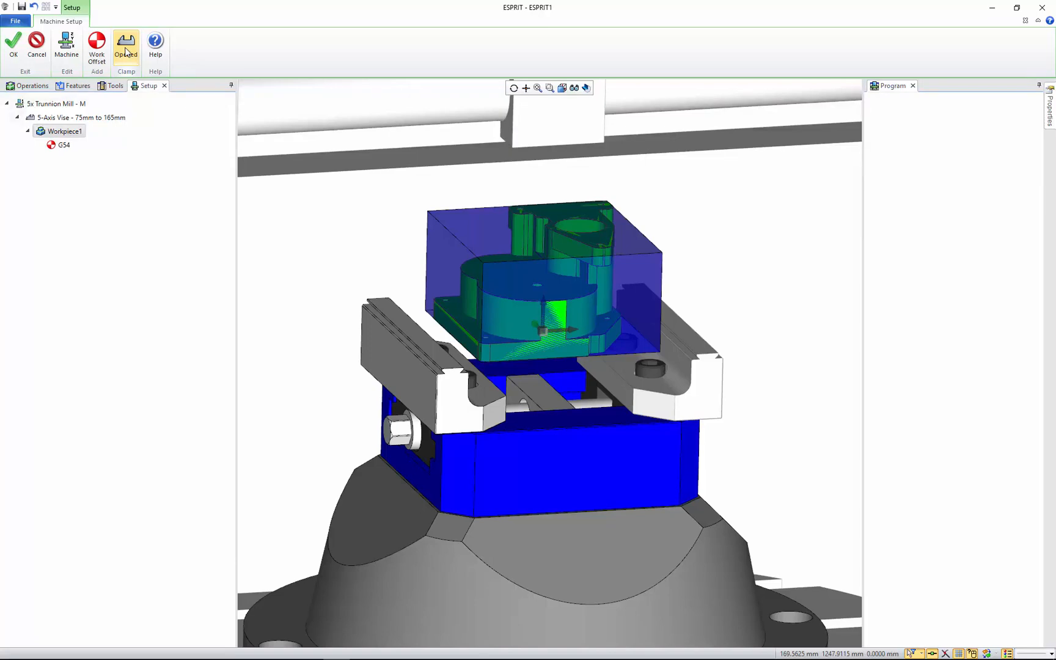
{"action": "left_click", "coordinate": [13, 49]}
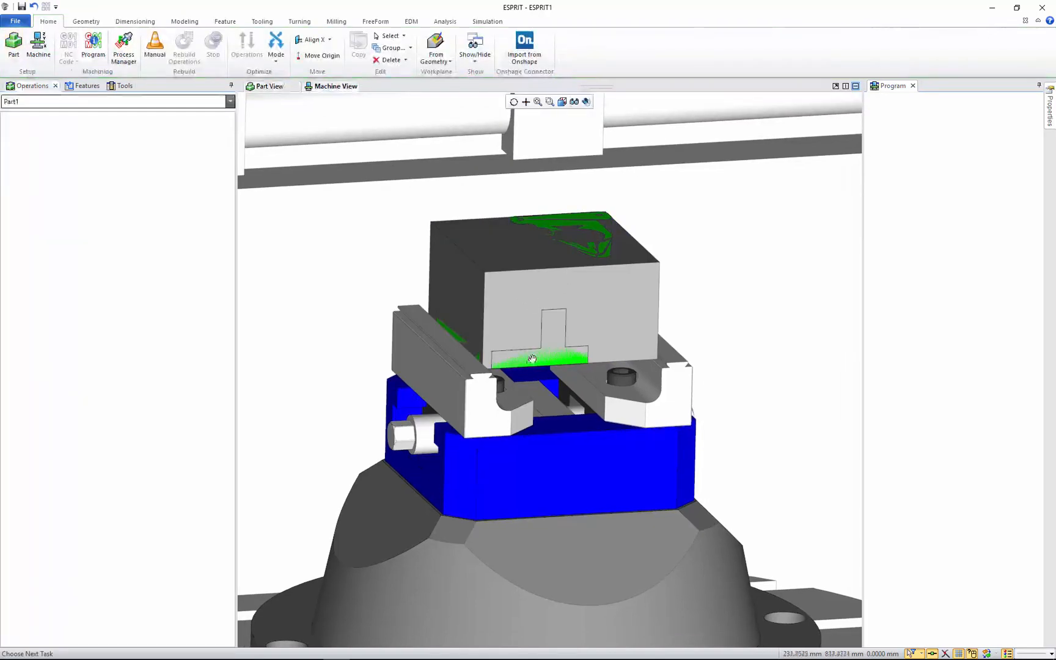
{"action": "scroll", "coordinate": [545, 372], "scroll_direction": "down", "scroll_amount": 5}
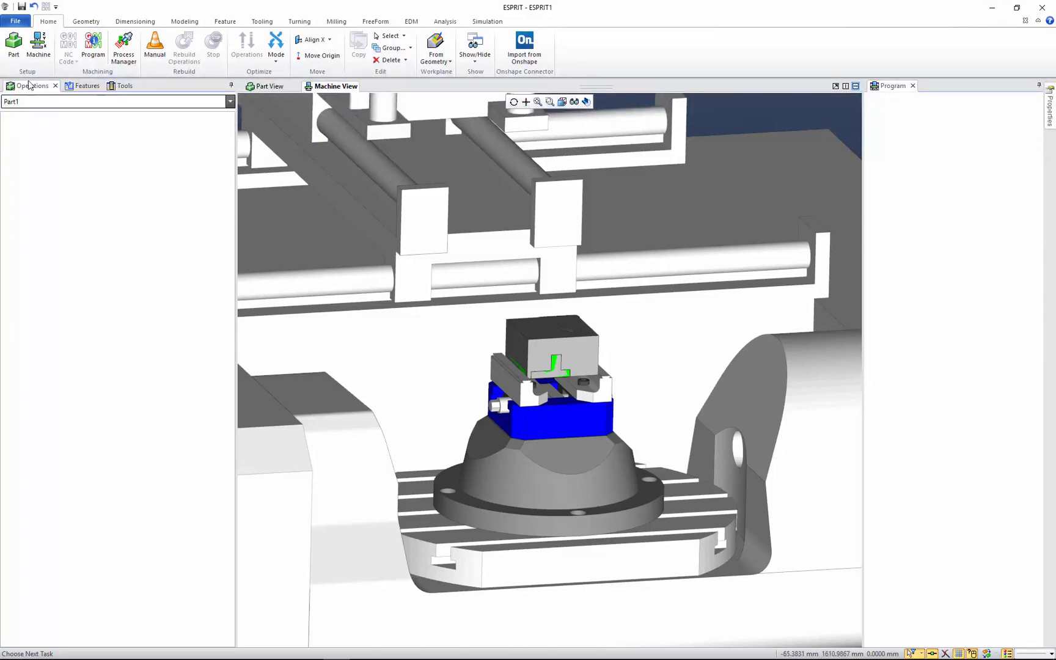
Open the G54 work offset in the machine setup and set its Z part shift from the part's top planar face
{"action": "left_click", "coordinate": [34, 49]}
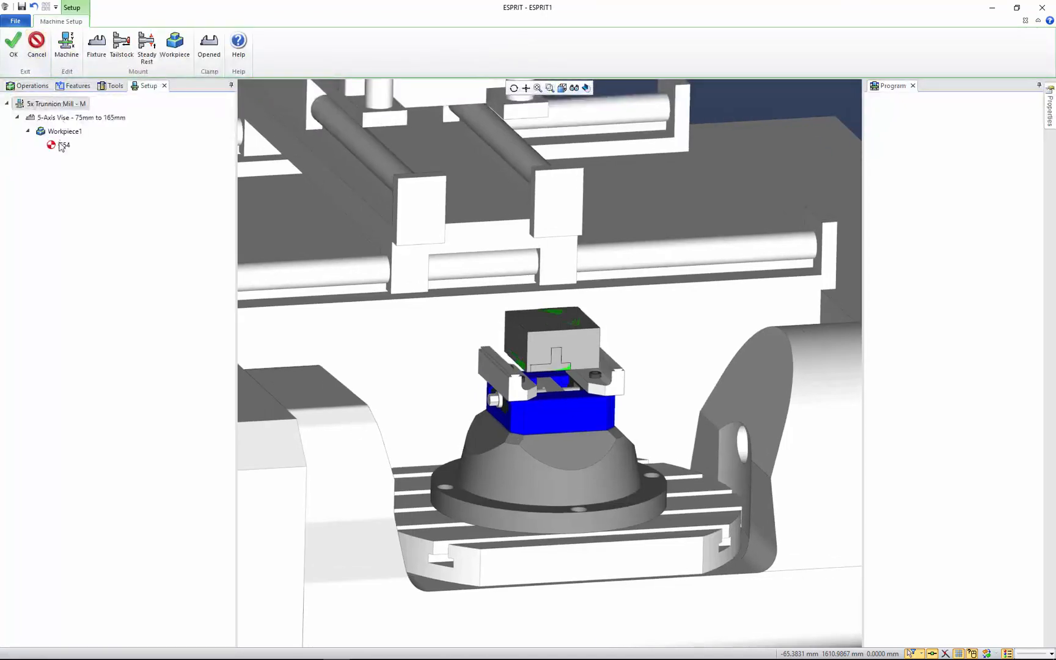
{"action": "left_click", "coordinate": [63, 146]}
{"action": "double_click", "coordinate": [64, 147]}
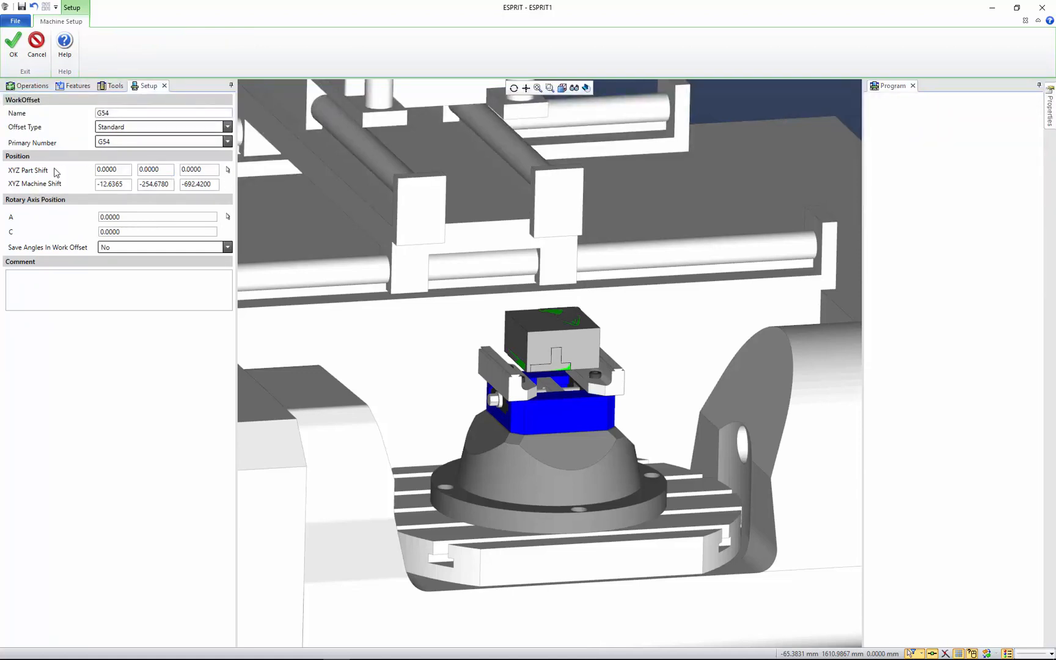
{"action": "left_click", "coordinate": [227, 171]}
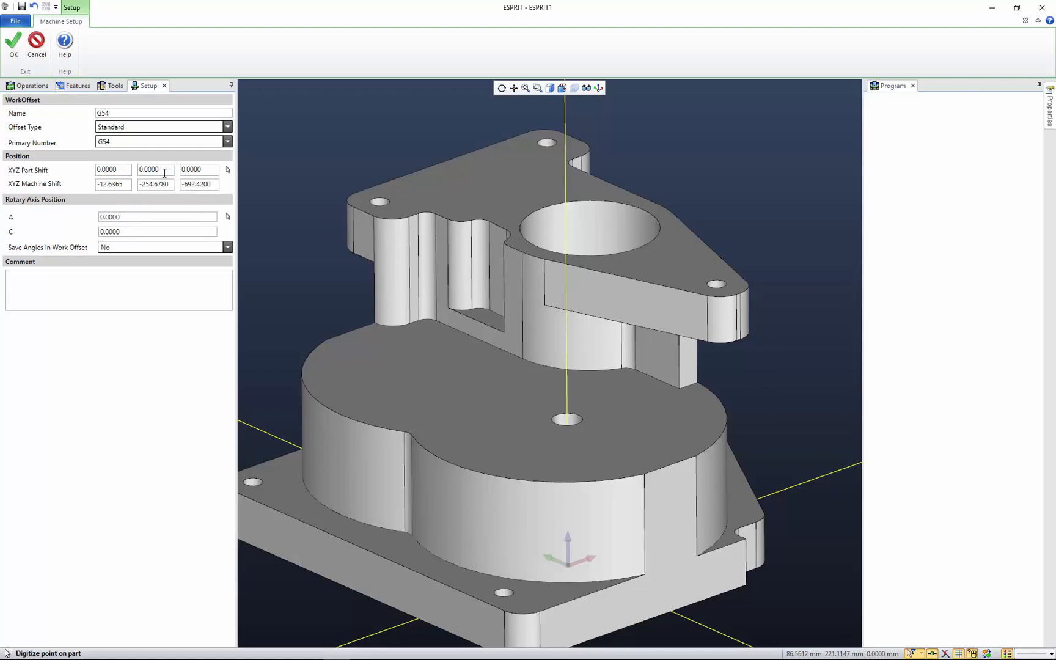
{"action": "left_click", "coordinate": [519, 180]}
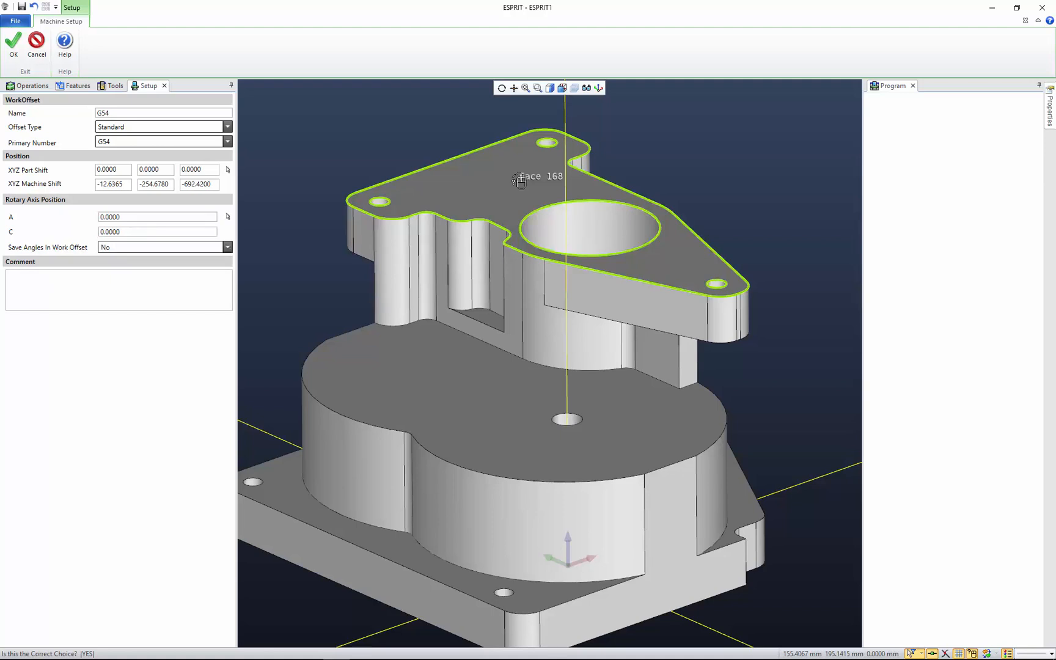
{"action": "left_click", "coordinate": [519, 181]}
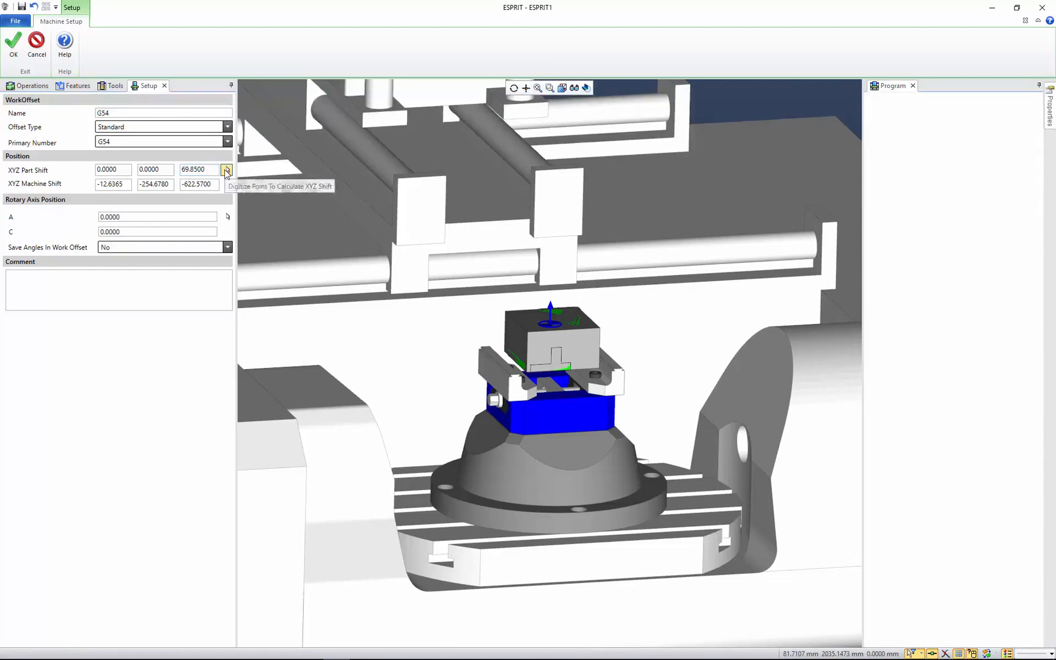
Digitize the small flat side face of the upper flange for the X shift and the base's T-shaped end face for the Y shift
{"action": "left_click", "coordinate": [228, 170]}
{"action": "left_click", "coordinate": [365, 232]}
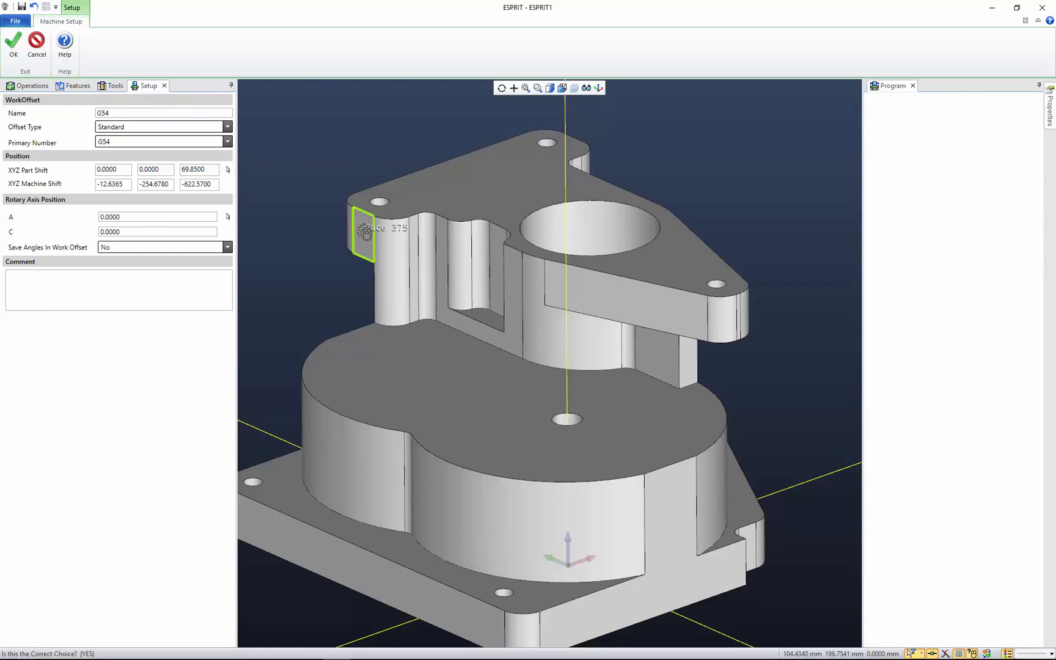
{"action": "left_click", "coordinate": [365, 232]}
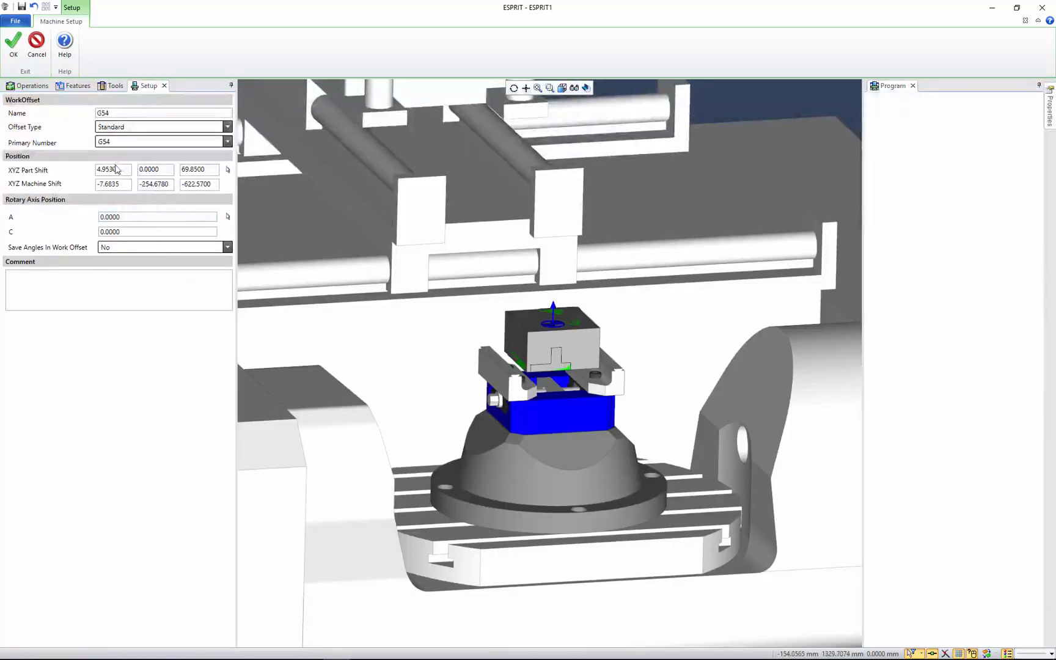
{"action": "left_click", "coordinate": [228, 170]}
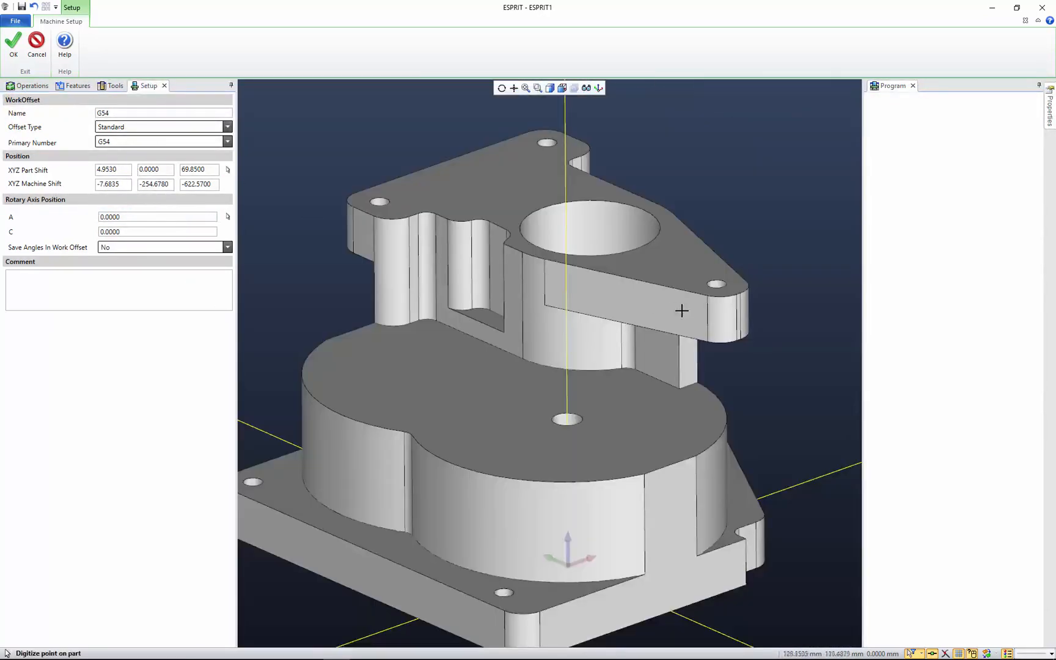
{"action": "left_click", "coordinate": [670, 517]}
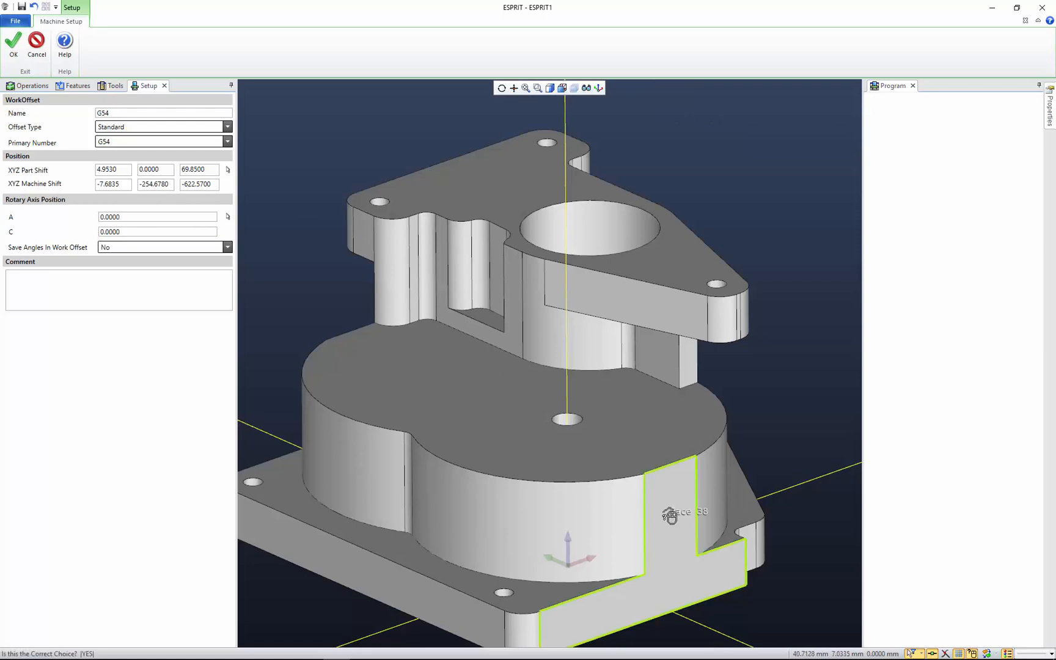
{"action": "left_click", "coordinate": [670, 517]}
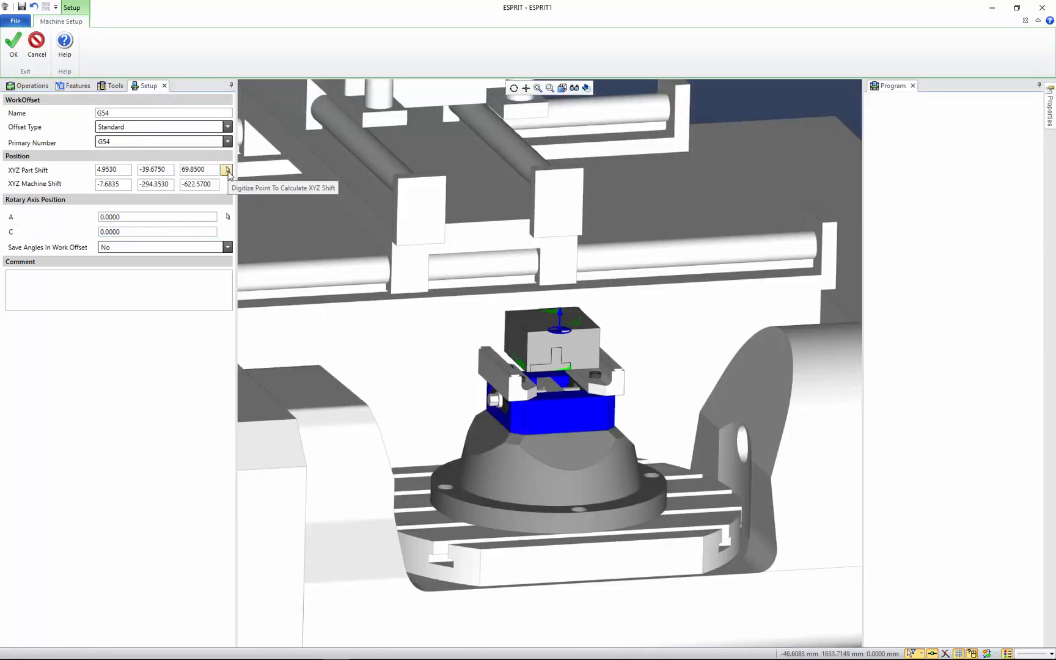
Try to digitize the angled planar side face of the upper flange for the G54 part shift
{"action": "left_click", "coordinate": [227, 170]}
{"action": "left_click", "coordinate": [633, 304]}
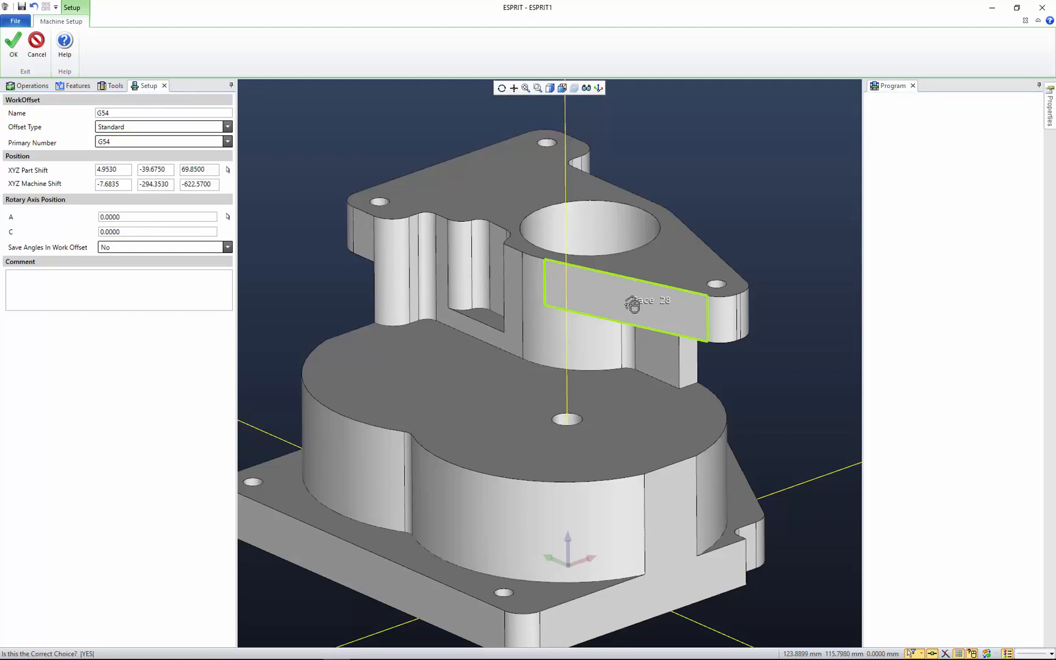
{"action": "left_click", "coordinate": [633, 305]}
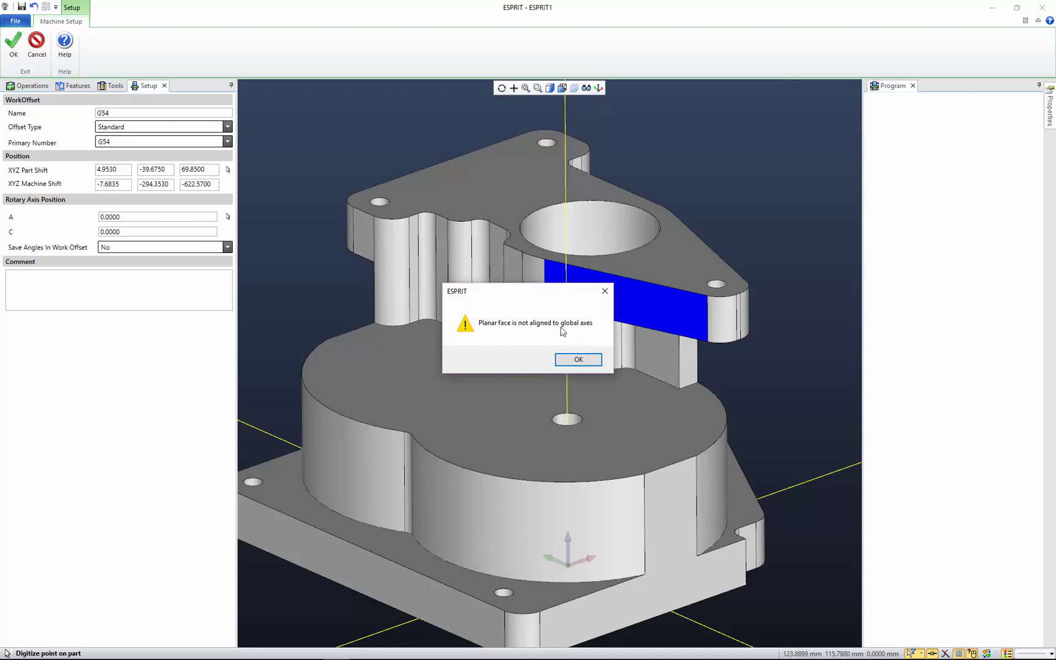
{"action": "left_click", "coordinate": [580, 361]}
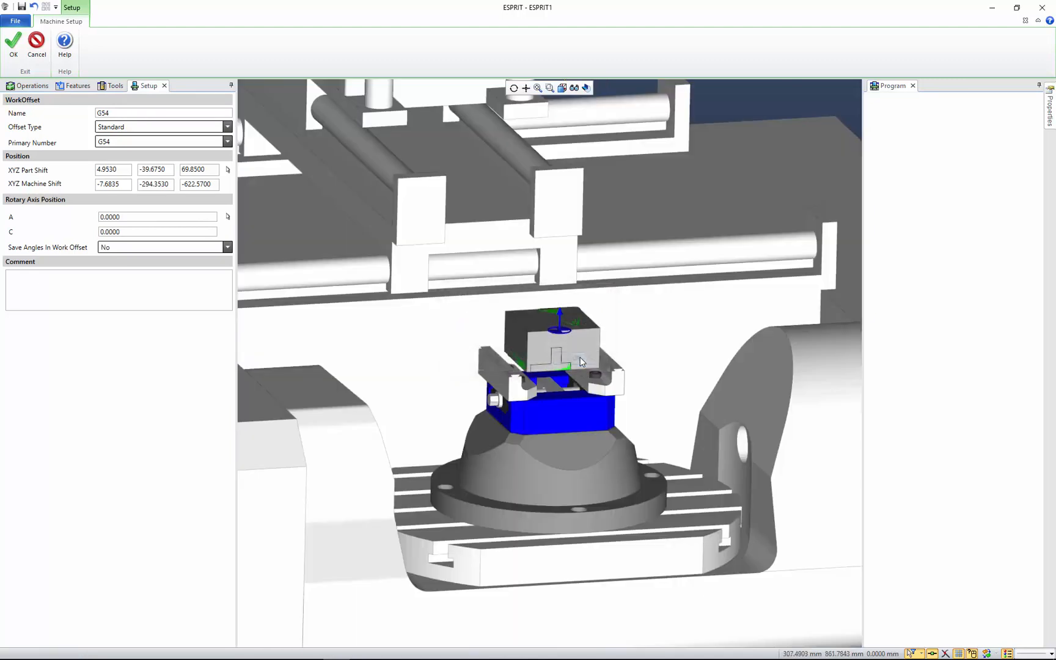
Set the G54 X and Y part shift at the centre of the large bore in the upper flange
{"action": "left_click", "coordinate": [228, 169]}
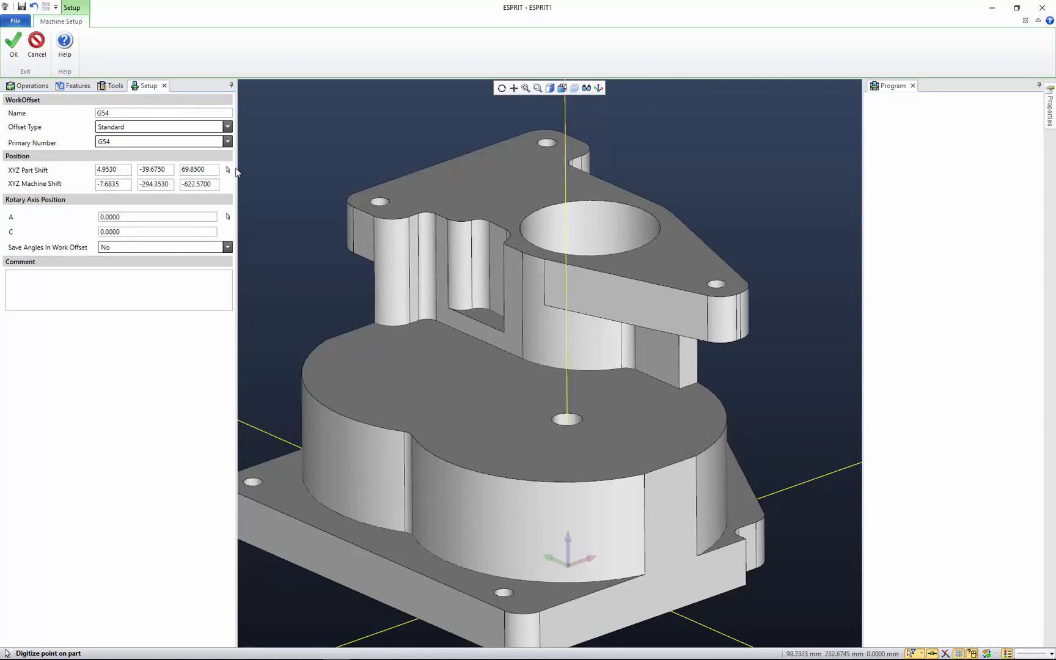
{"action": "left_click", "coordinate": [599, 231]}
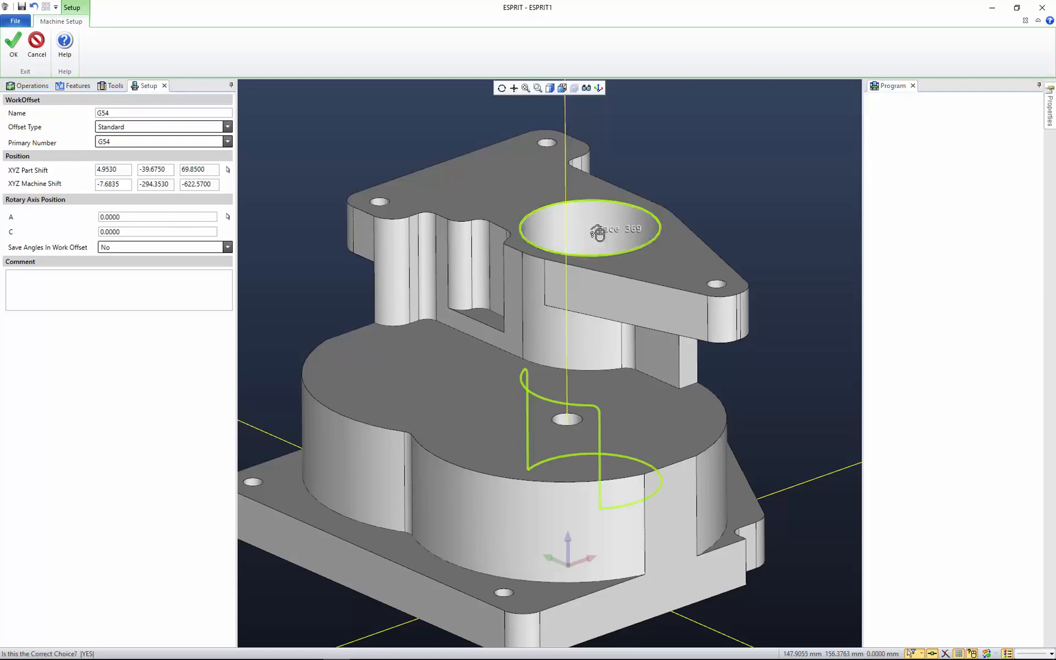
{"action": "middle_click_drag", "start_coordinate": [619, 232], "coordinate": [624, 269]}
{"action": "left_click", "coordinate": [681, 160]}
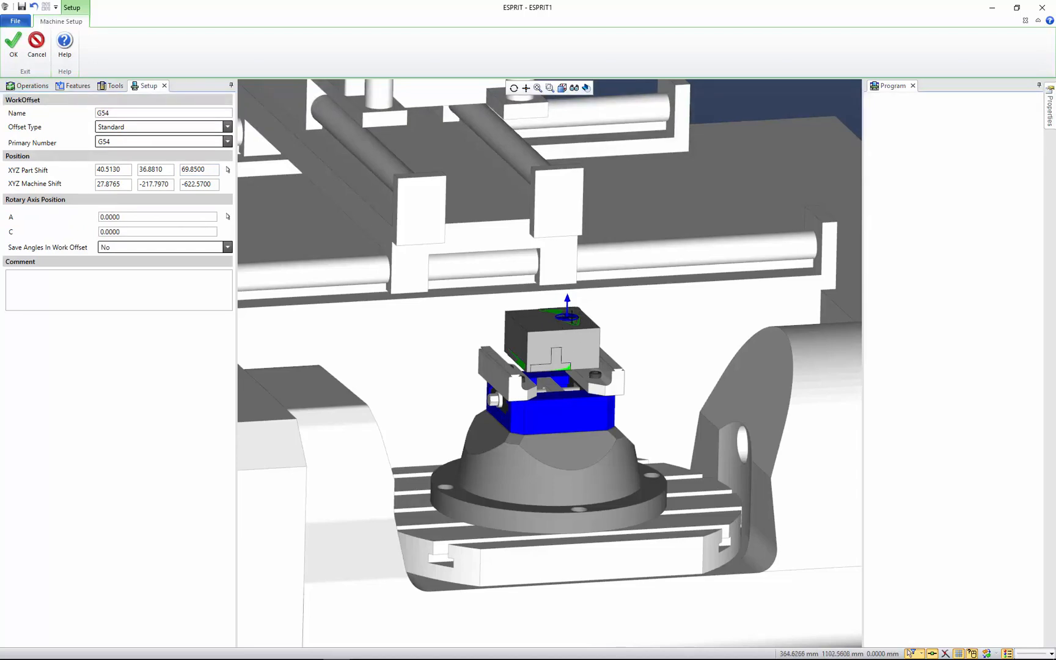
Set the G54 X and Y part shift from the rounded column face below the upper flange, and inspect the offset marker on the workpiece
{"action": "left_click", "coordinate": [228, 169]}
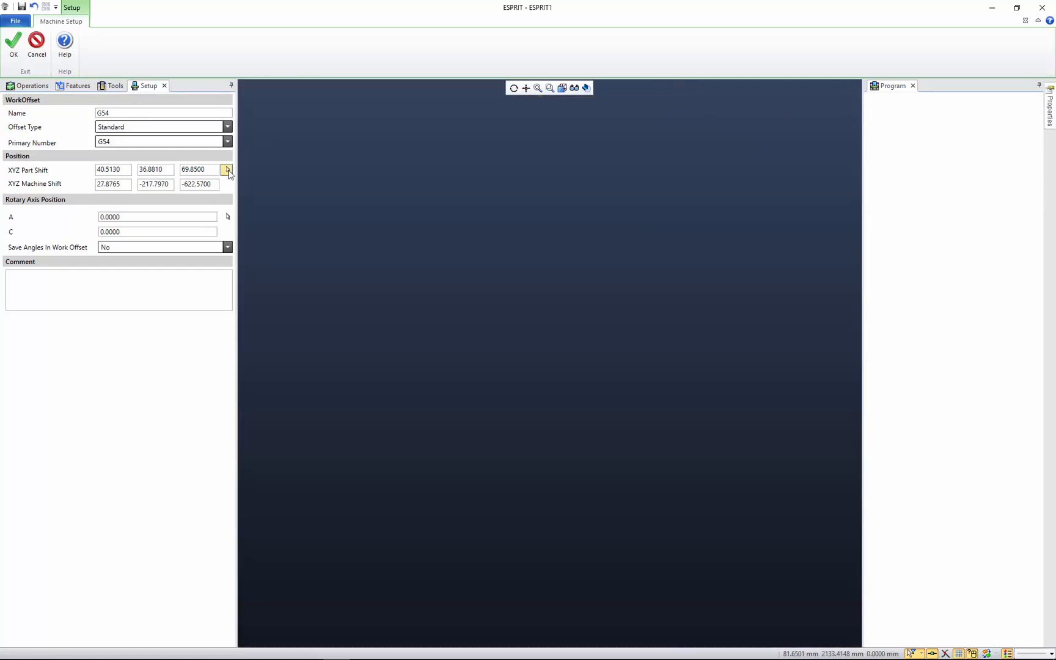
{"action": "middle_click_drag", "start_coordinate": [426, 288], "coordinate": [423, 231]}
{"action": "left_click", "coordinate": [385, 180]}
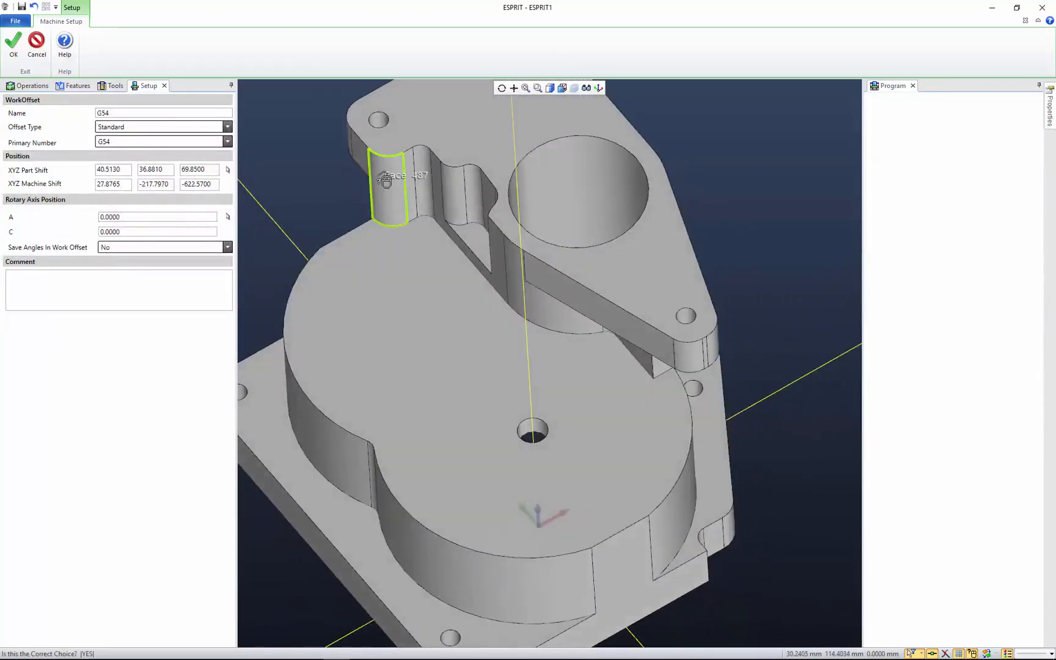
{"action": "left_click", "coordinate": [385, 181]}
{"action": "scroll", "coordinate": [537, 311], "scroll_direction": "up", "scroll_amount": 3}
{"action": "scroll", "coordinate": [536, 311], "scroll_direction": "down", "scroll_amount": 2}
{"action": "middle_click_drag", "start_coordinate": [707, 353], "coordinate": [743, 362]}
{"action": "middle_click_drag", "start_coordinate": [710, 496], "coordinate": [646, 327]}
{"action": "scroll", "coordinate": [647, 327], "scroll_direction": "up", "scroll_amount": 1}
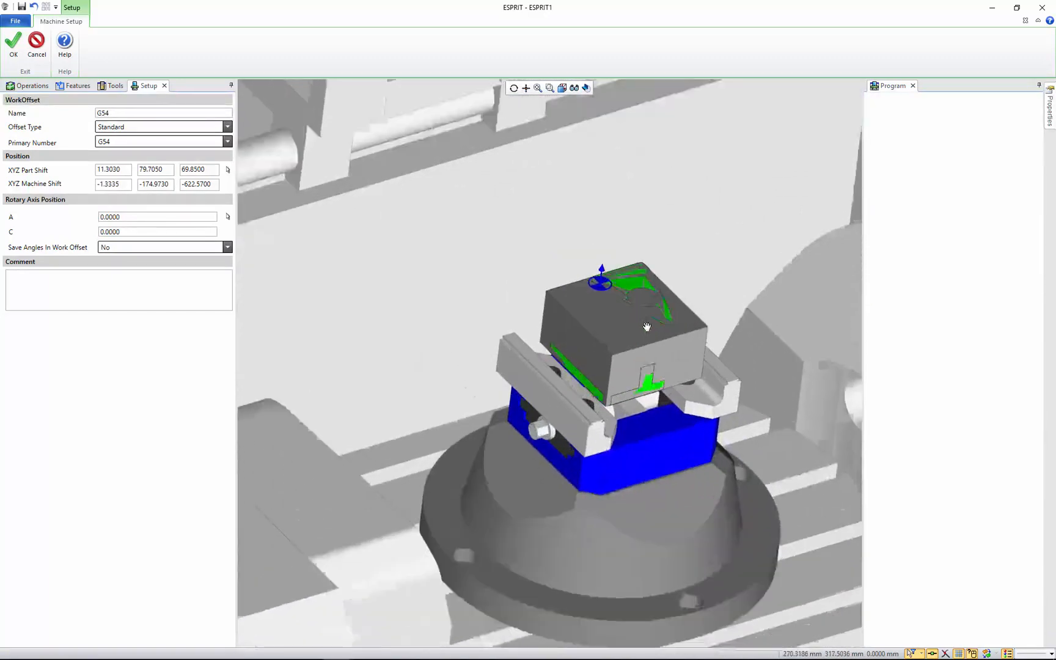
{"action": "scroll", "coordinate": [647, 327], "scroll_direction": "up", "scroll_amount": 1}
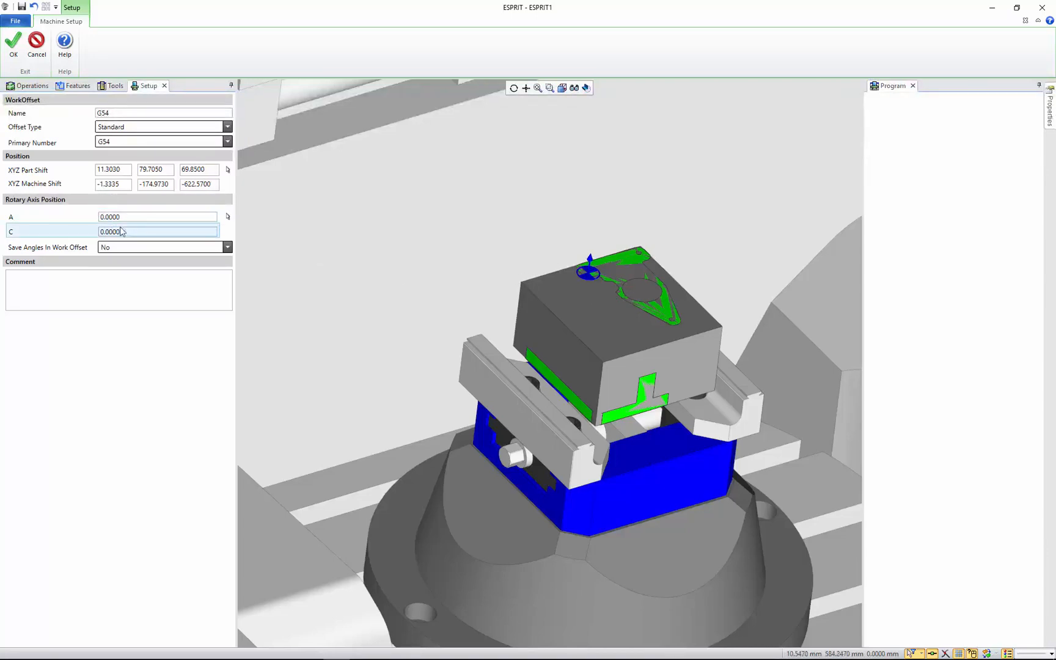
Set the G54 X part shift from the long side face of the base plate
{"action": "left_click", "coordinate": [228, 171]}
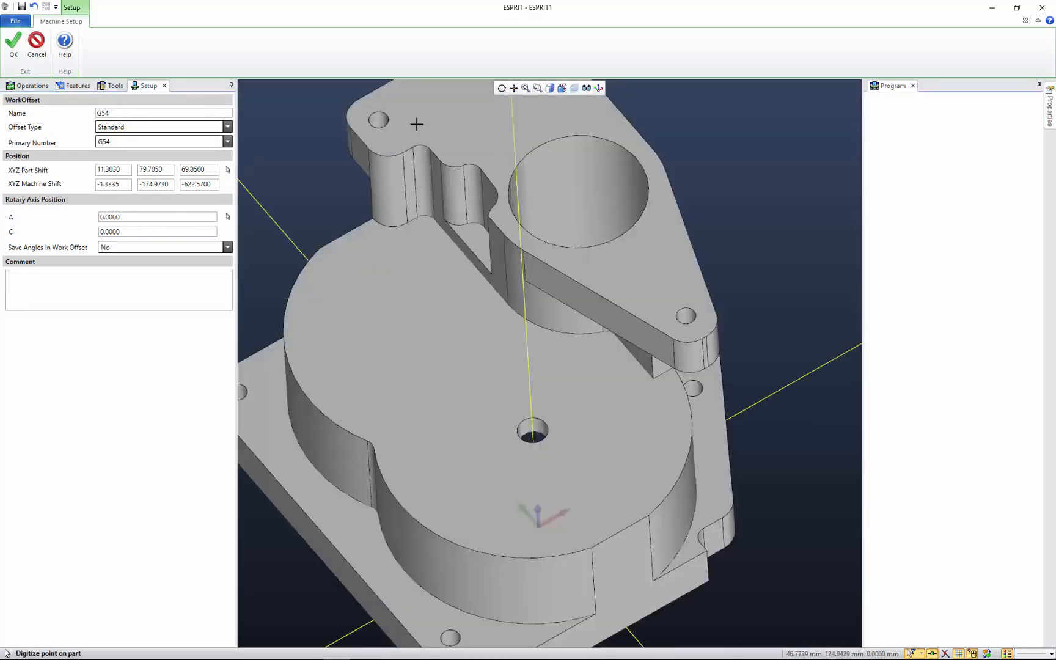
{"action": "left_click", "coordinate": [269, 484]}
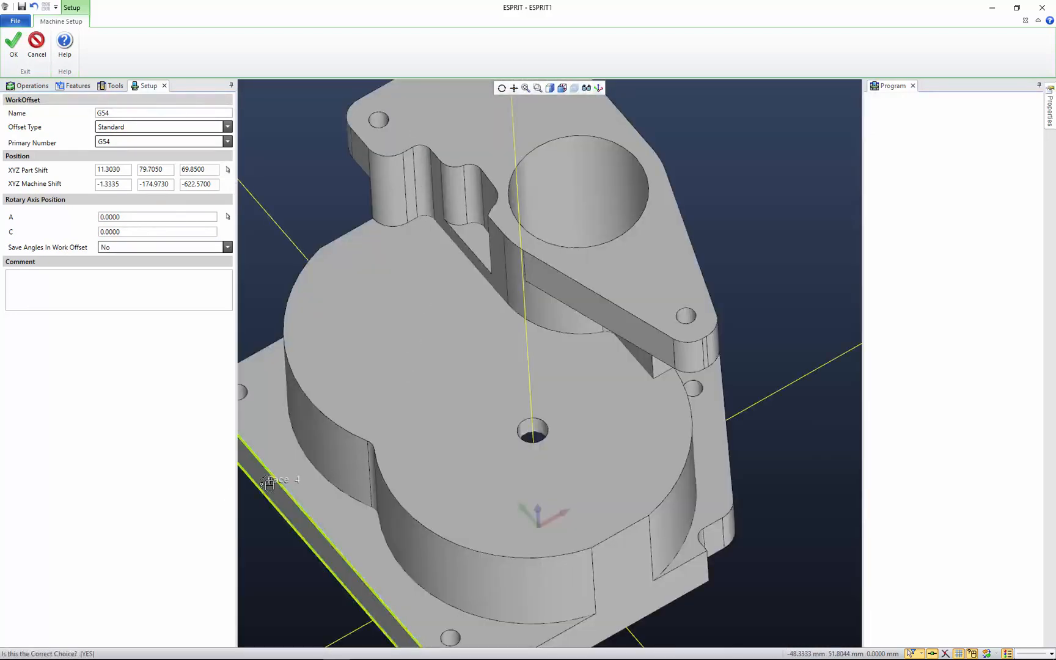
{"action": "left_click", "coordinate": [269, 484]}
{"action": "middle_click_drag", "start_coordinate": [490, 281], "coordinate": [561, 349]}
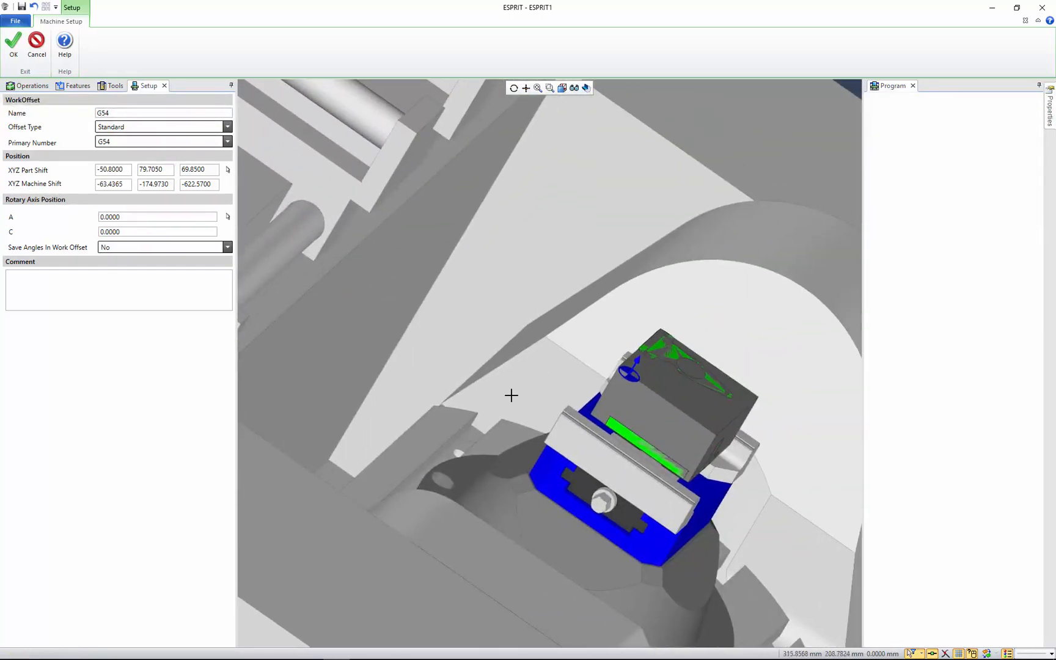
Set the G54 Y part shift from the flat back face of the upper flange
{"action": "left_click", "coordinate": [228, 170]}
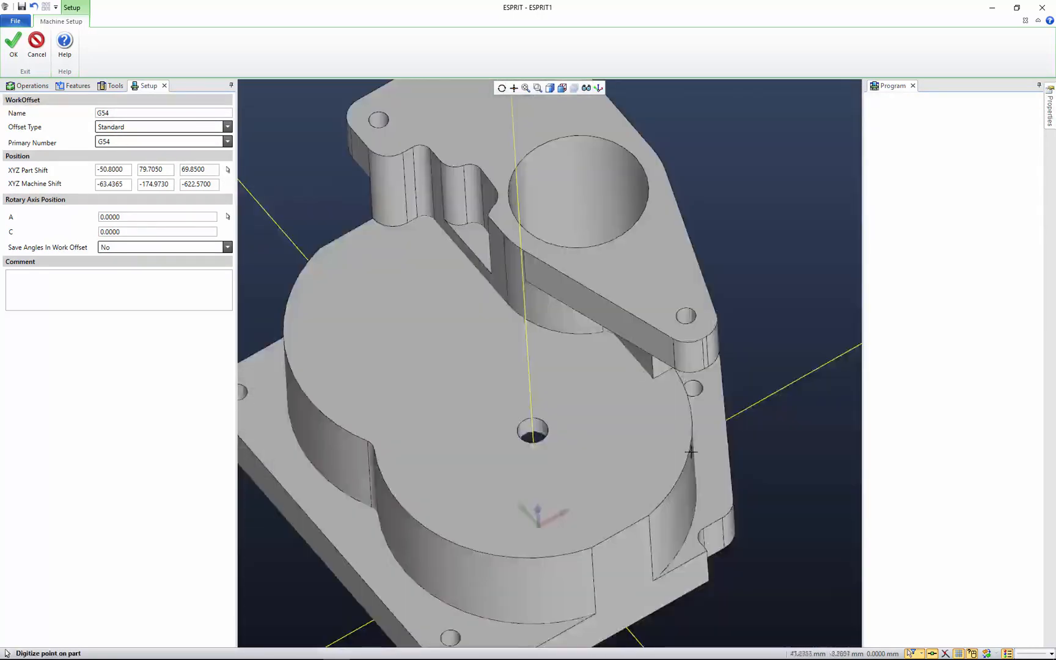
{"action": "middle_click_drag", "start_coordinate": [440, 352], "coordinate": [399, 180]}
{"action": "left_click", "coordinate": [393, 178]}
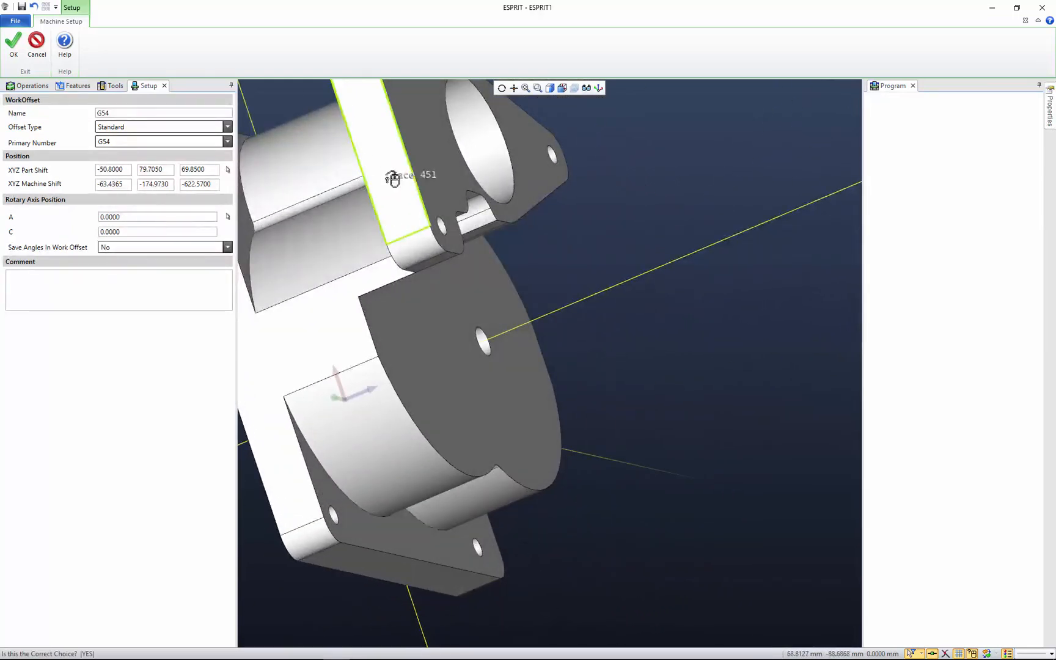
{"action": "left_click", "coordinate": [393, 178]}
{"action": "middle_click_drag", "start_coordinate": [645, 383], "coordinate": [618, 376]}
Digitize the upper flange's top face for the Z shift, check the offset at the stock corner, and accept the work offset and machine setup
{"action": "left_click", "coordinate": [228, 169]}
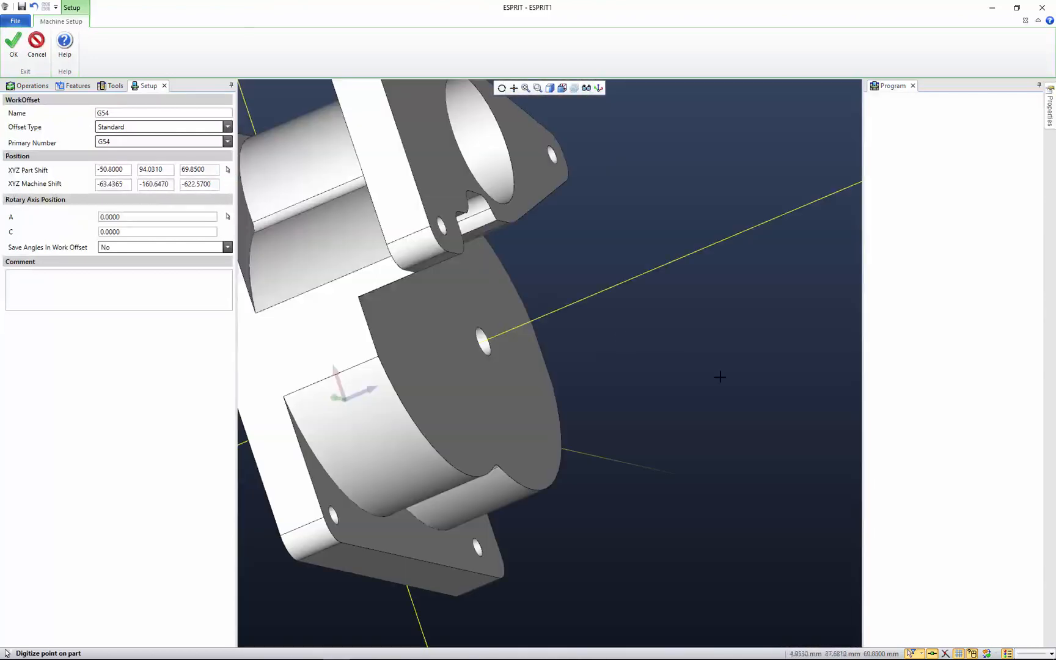
{"action": "left_click", "coordinate": [431, 150]}
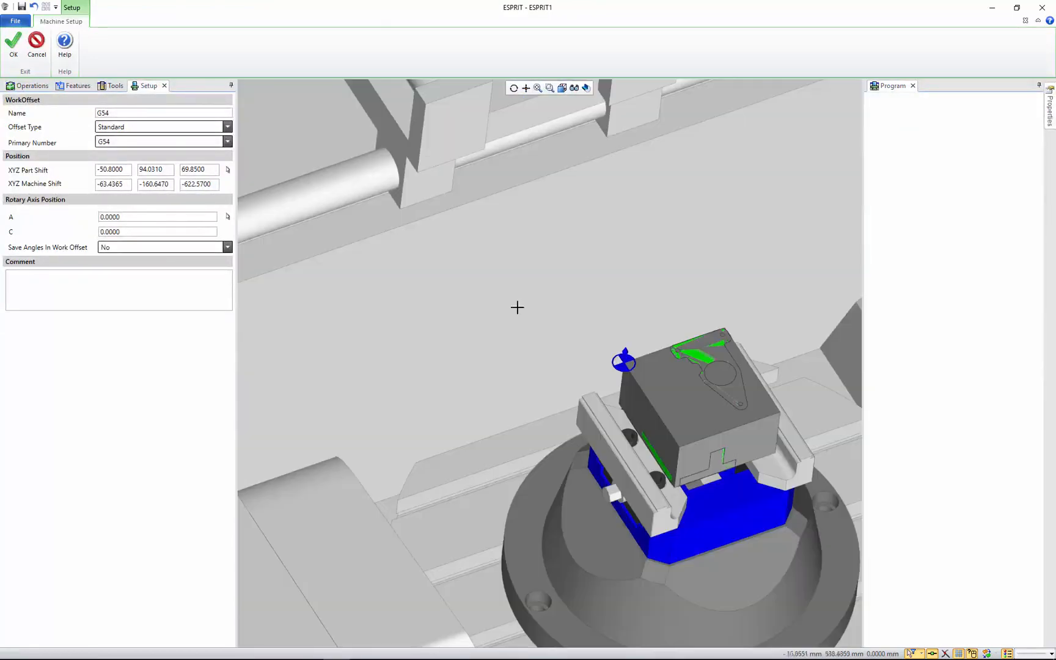
{"action": "scroll", "coordinate": [648, 370], "scroll_direction": "up", "scroll_amount": 5}
{"action": "middle_click_drag", "start_coordinate": [511, 246], "coordinate": [453, 199]}
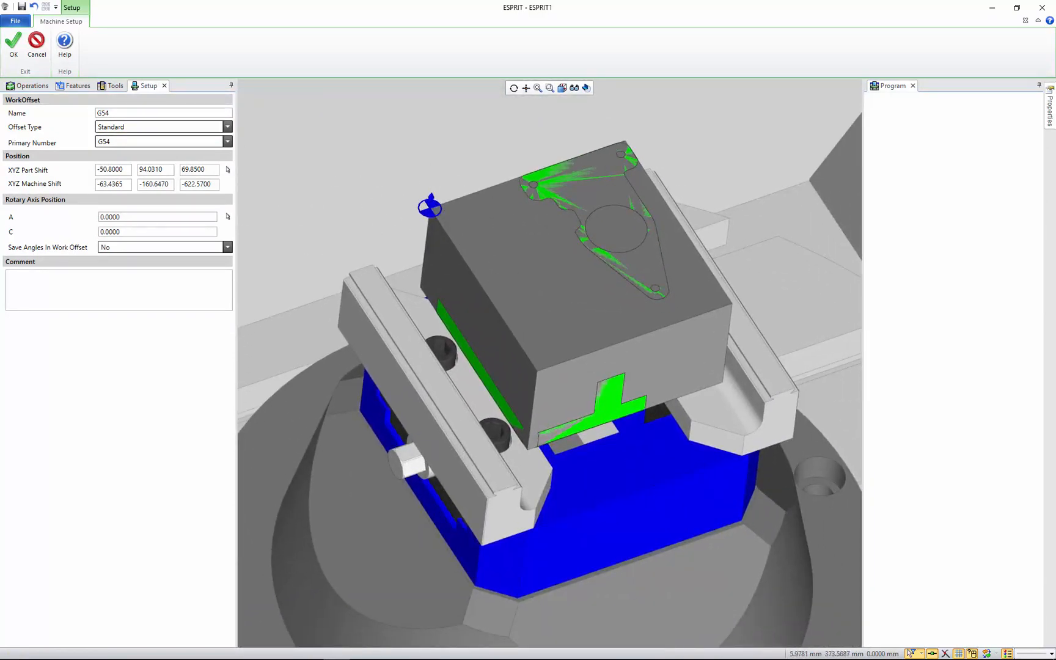
{"action": "left_click", "coordinate": [14, 51]}
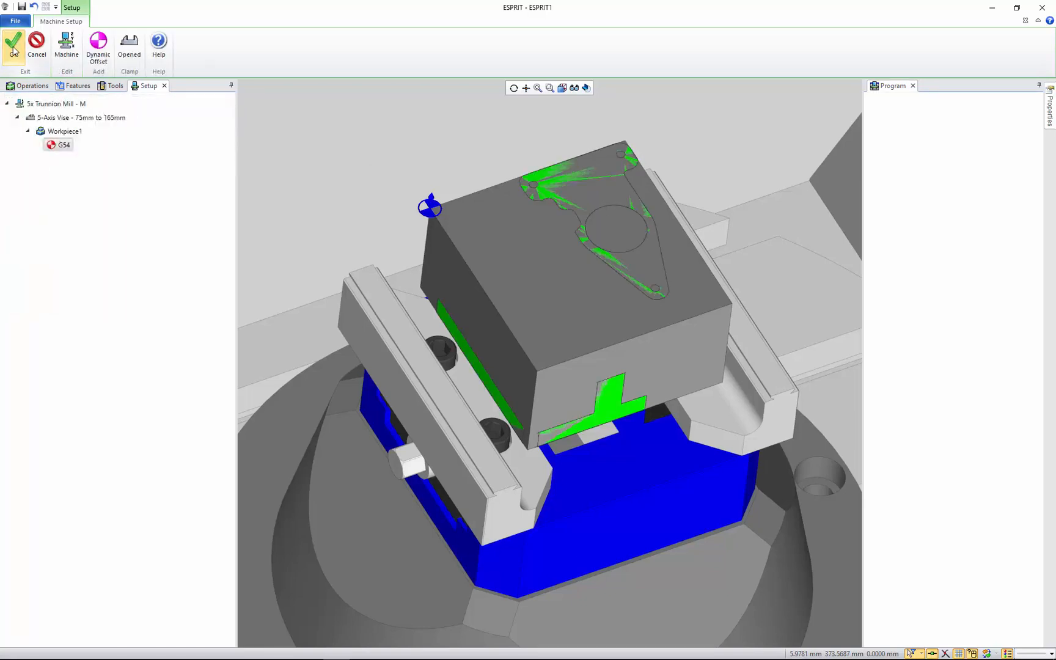
{"action": "left_click", "coordinate": [14, 52]}
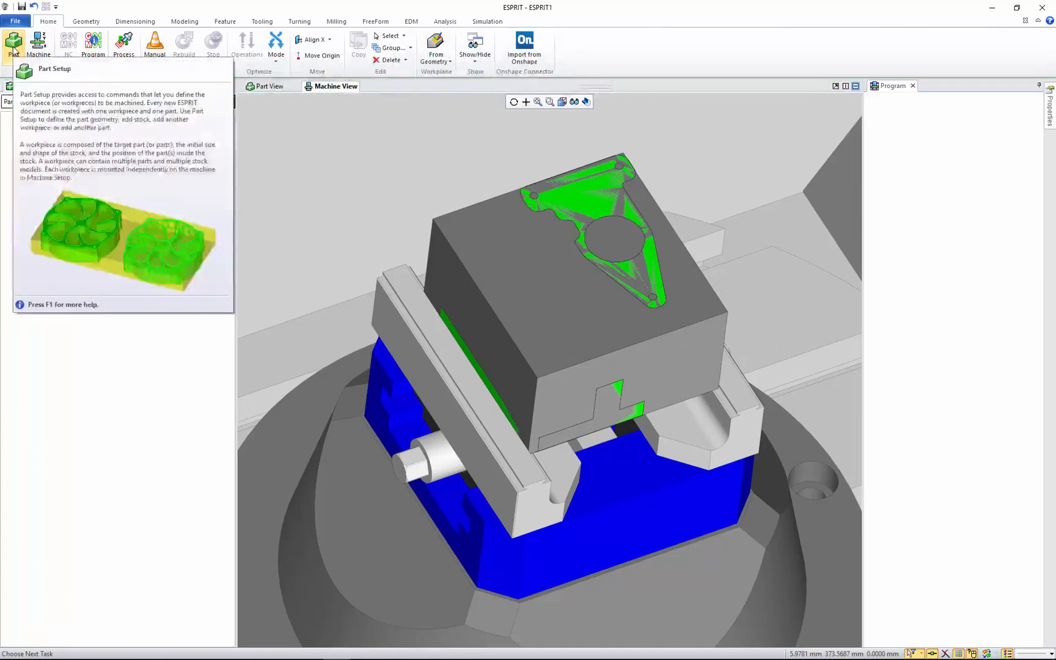
Reopen the G54 work offset in the machine setup and start digitizing a new point on the whole part
{"action": "left_click", "coordinate": [14, 48]}
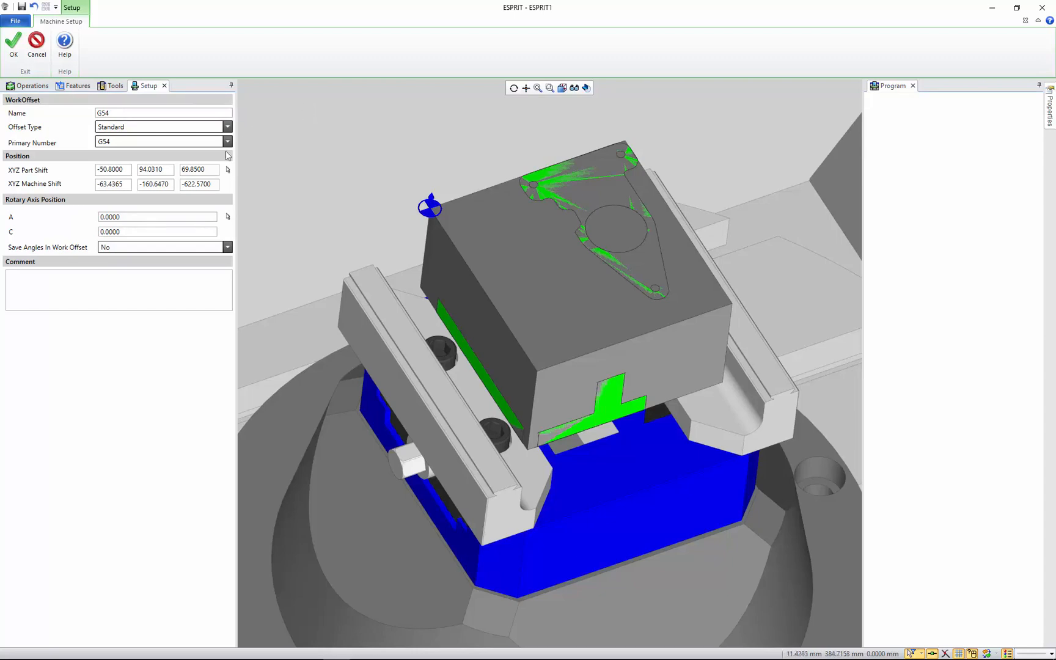
{"action": "left_click", "coordinate": [228, 169]}
{"action": "scroll", "coordinate": [670, 382], "scroll_direction": "down", "scroll_amount": 3}
{"action": "middle_click_drag", "start_coordinate": [686, 398], "coordinate": [625, 348]}
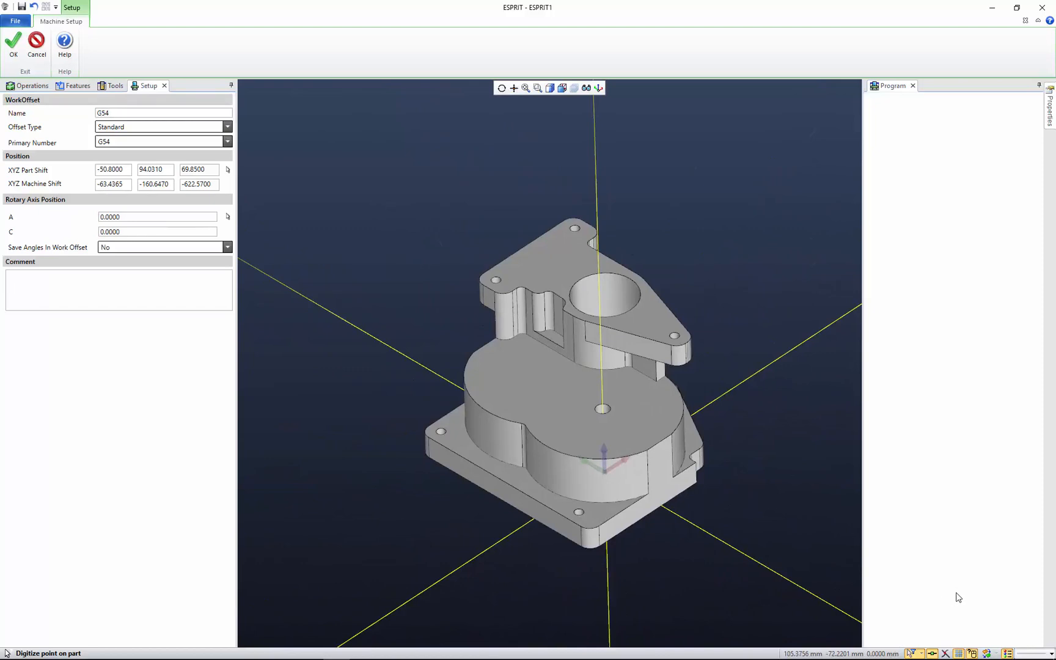
{"action": "middle_click_drag", "start_coordinate": [415, 220], "coordinate": [359, 153], "text": "ctrl"}
{"action": "scroll", "coordinate": [369, 154], "scroll_direction": "up", "scroll_amount": 2}
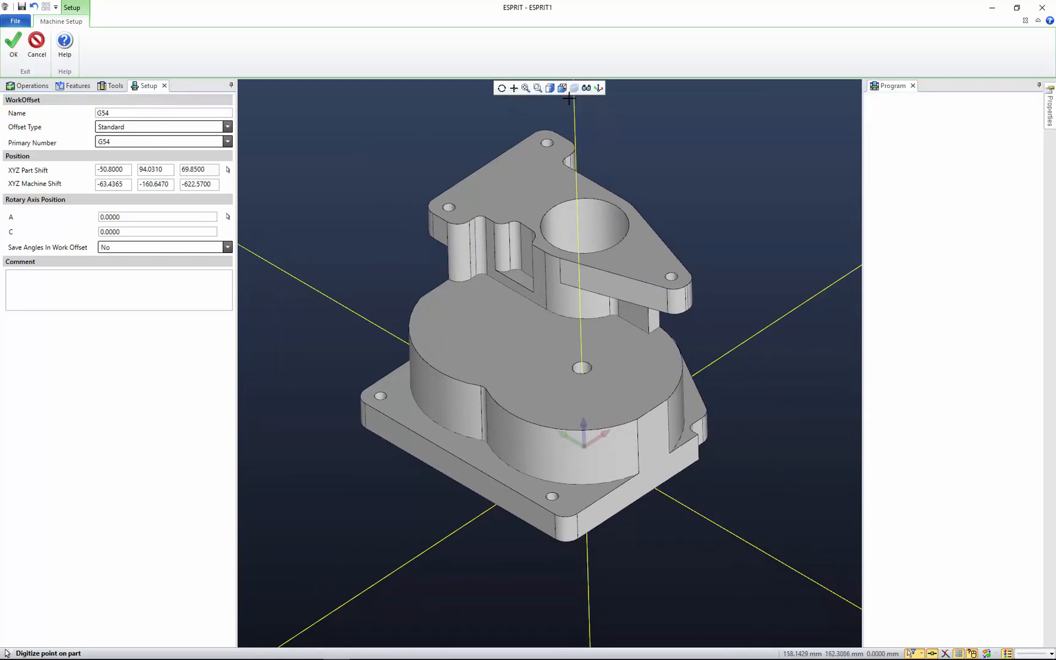
Hide the part bodies with the display masks, detach the Masks palette beside the part, and show the bodies again
{"action": "left_click", "coordinate": [586, 87]}
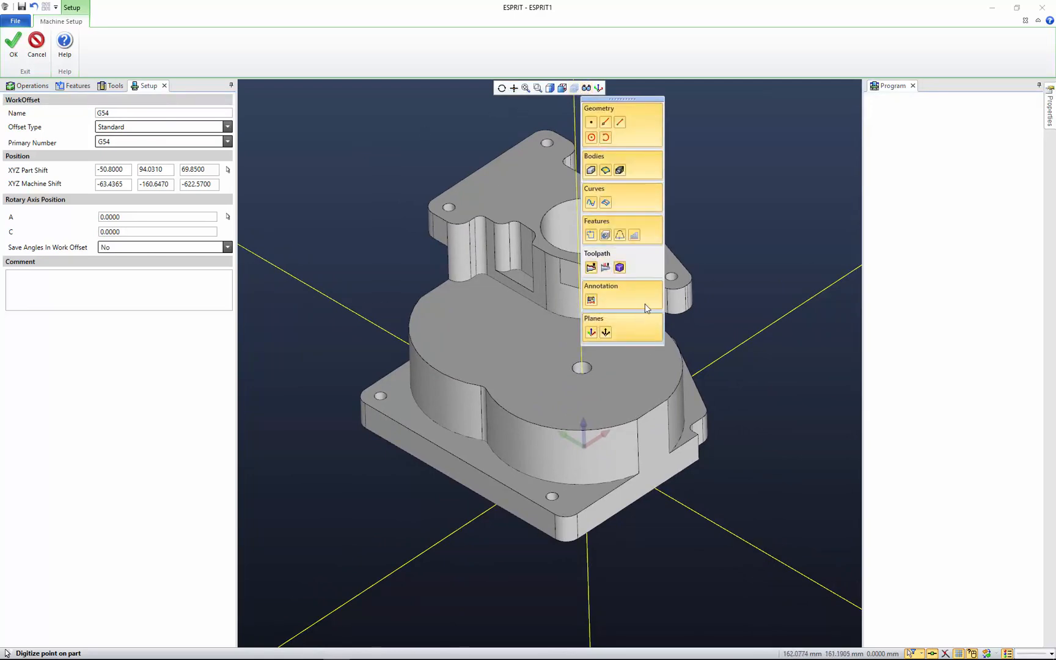
{"action": "left_click", "coordinate": [653, 166]}
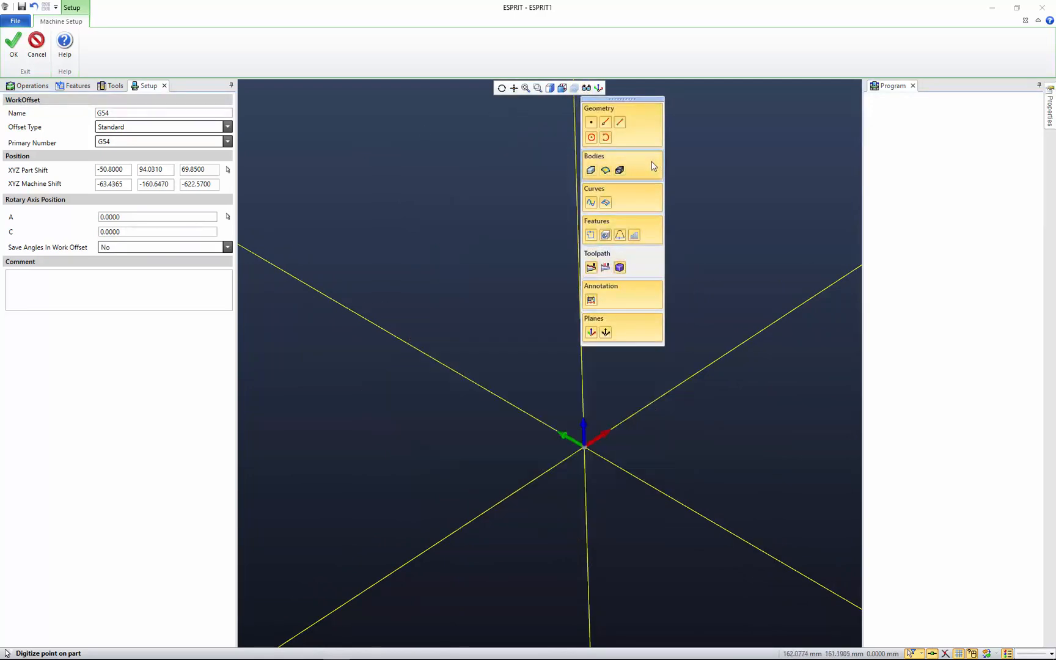
{"action": "left_click_drag", "start_coordinate": [639, 99], "coordinate": [819, 102]}
{"action": "left_click", "coordinate": [840, 165]}
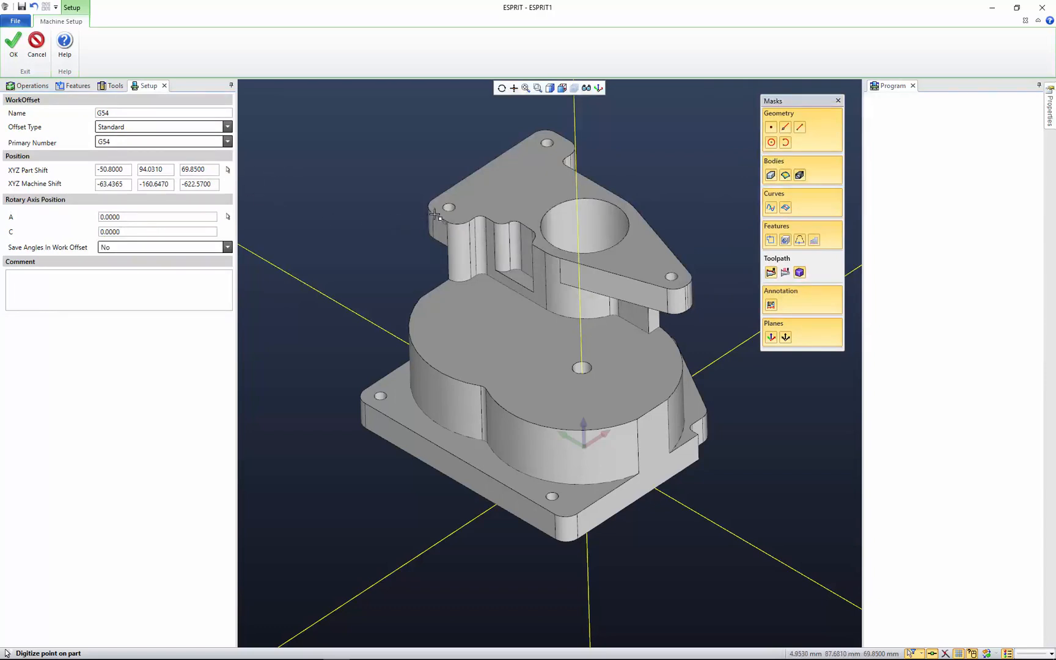
Set the G54 XYZ part shift to the corner point at the foot of the rounded column beneath the upper flange
{"action": "scroll", "coordinate": [433, 213], "scroll_direction": "up", "scroll_amount": 5}
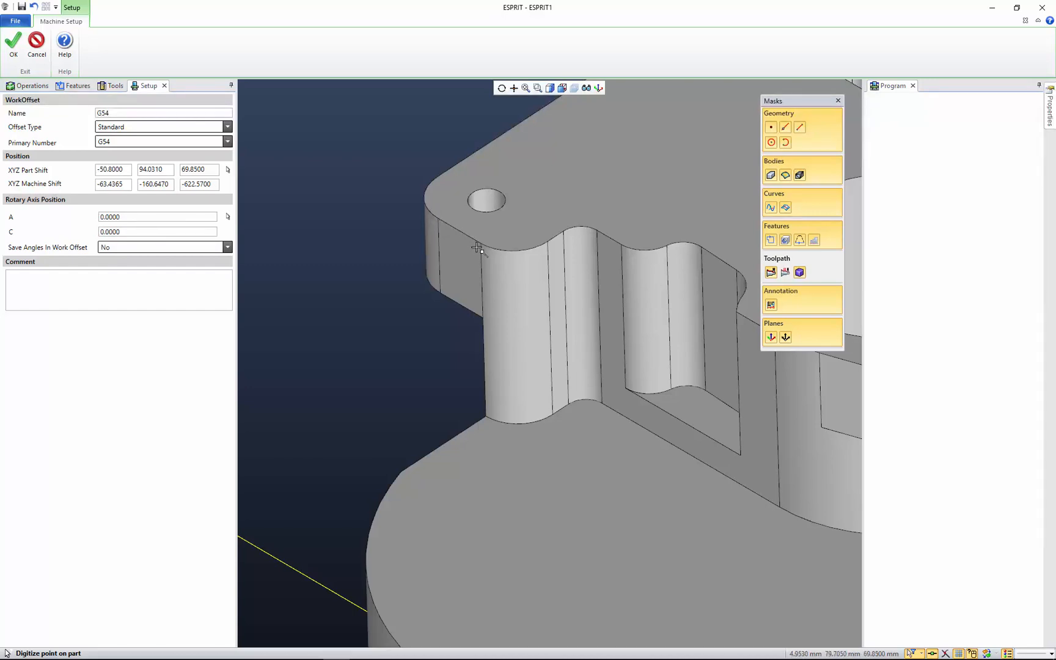
{"action": "left_click", "coordinate": [485, 417]}
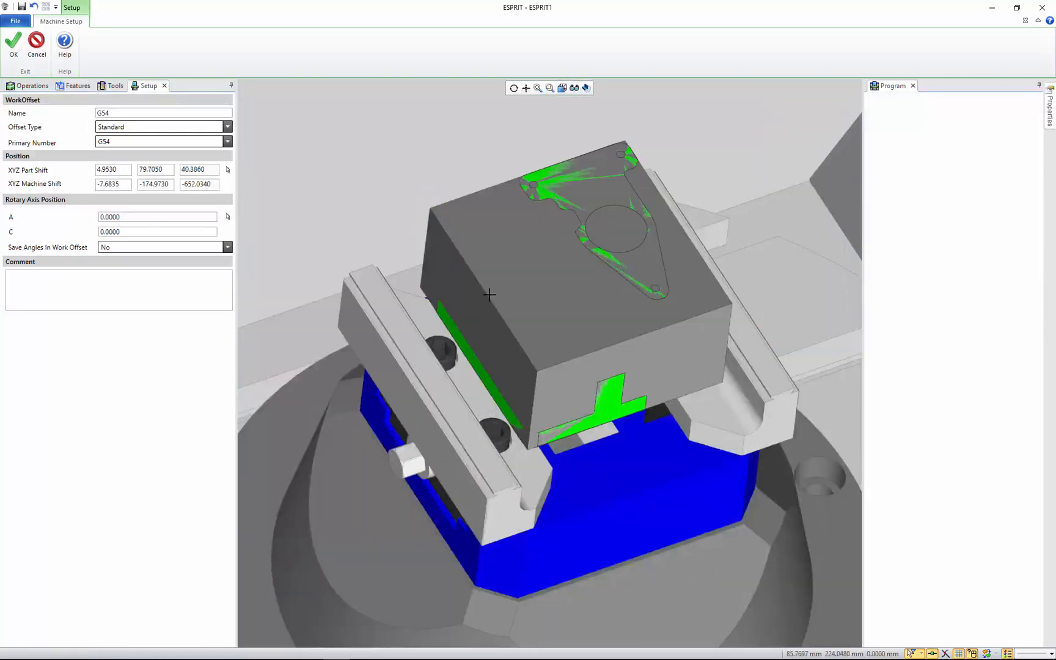